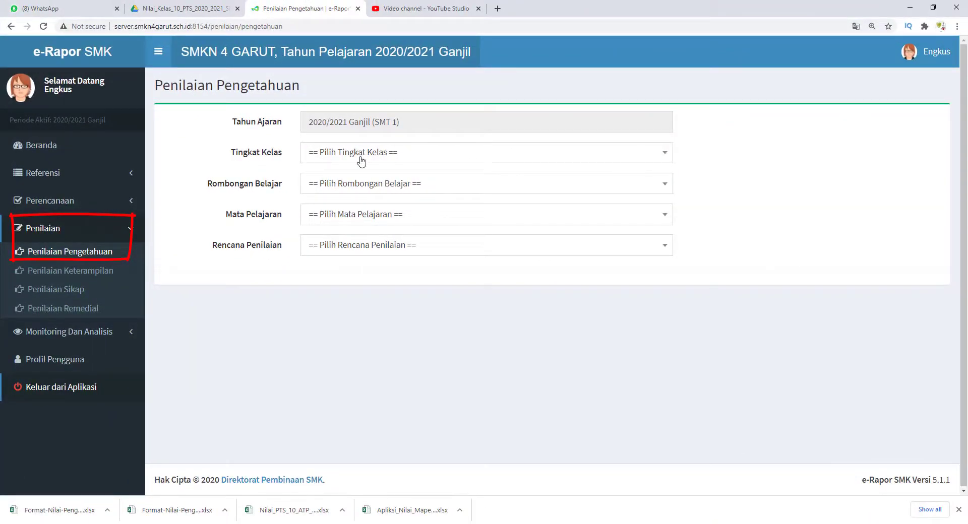
Load the knowledge assessment for Kelas 10, class 10-ATP-1, subject Sejarah Indonesia, with the UH/PTS/PAS assessment plan
click(360, 157)
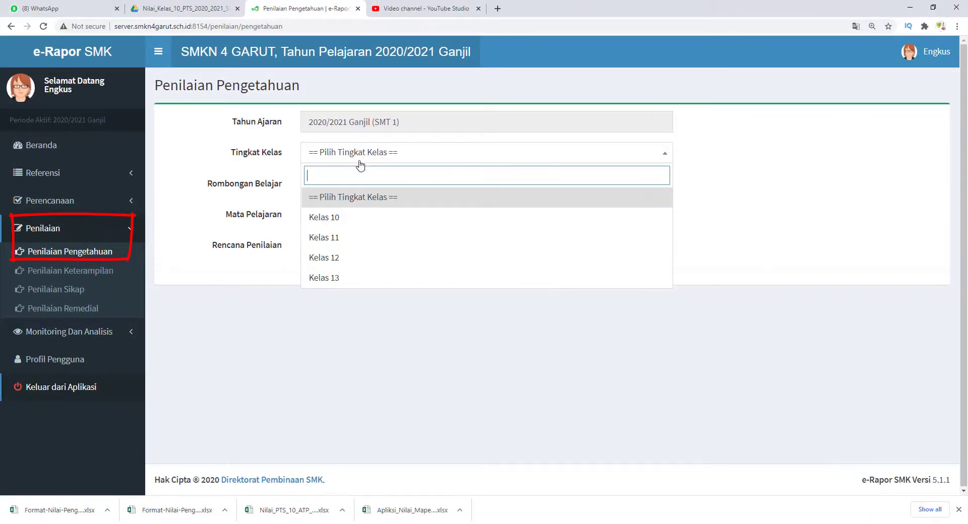
click(346, 218)
click(376, 189)
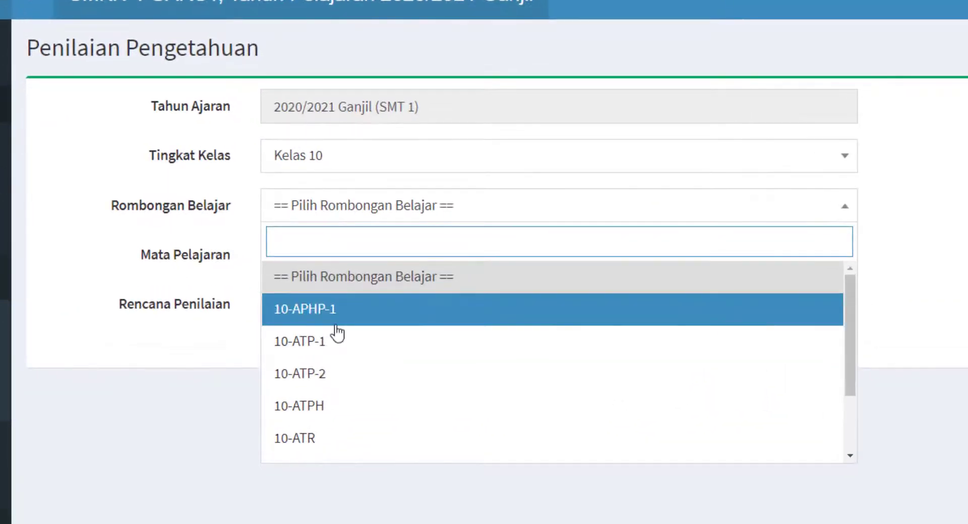
click(341, 319)
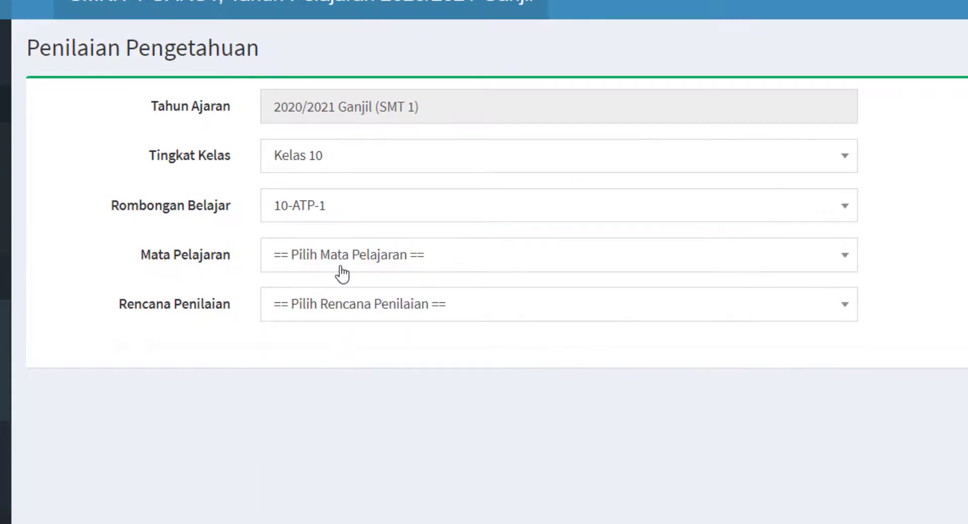
click(339, 269)
click(337, 370)
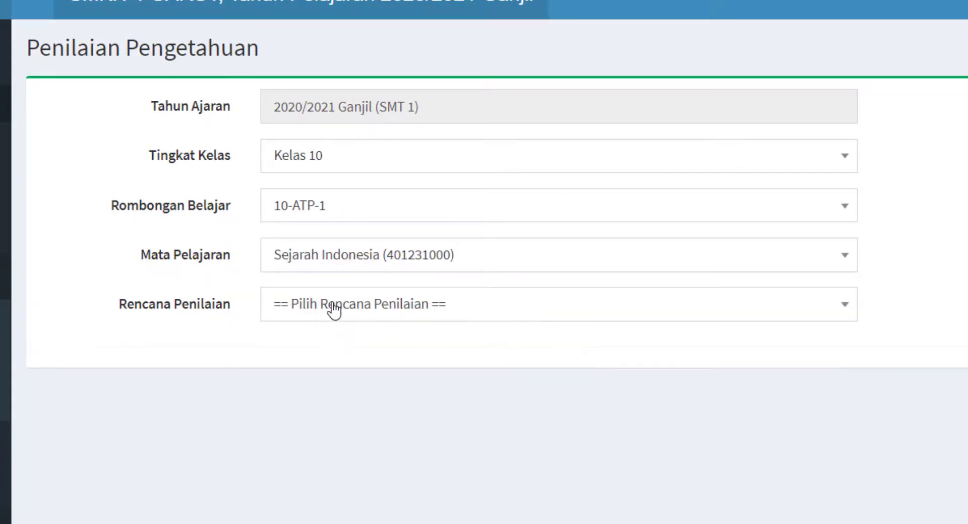
click(335, 310)
click(341, 412)
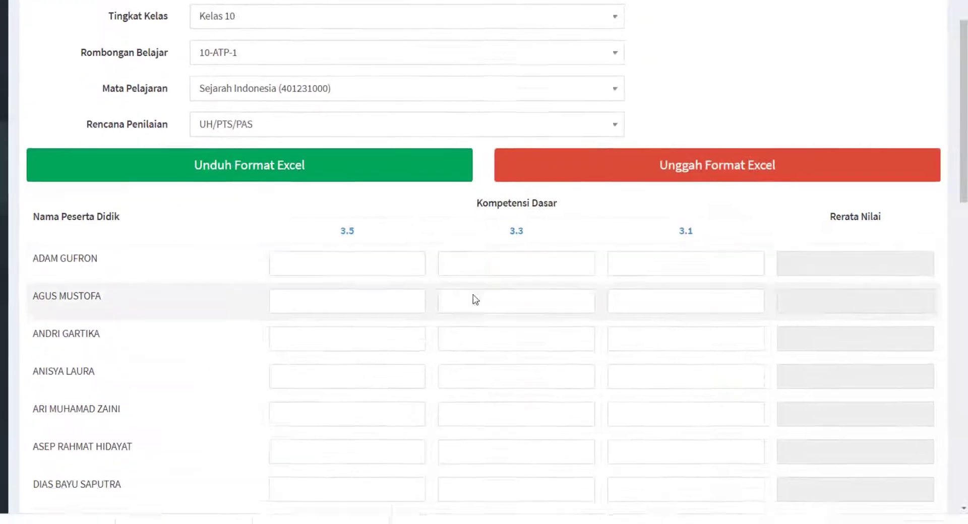
Enter 3.1 competency scores of 80 and 75 for the first two students in the web form
scroll(384, 245, down, 2)
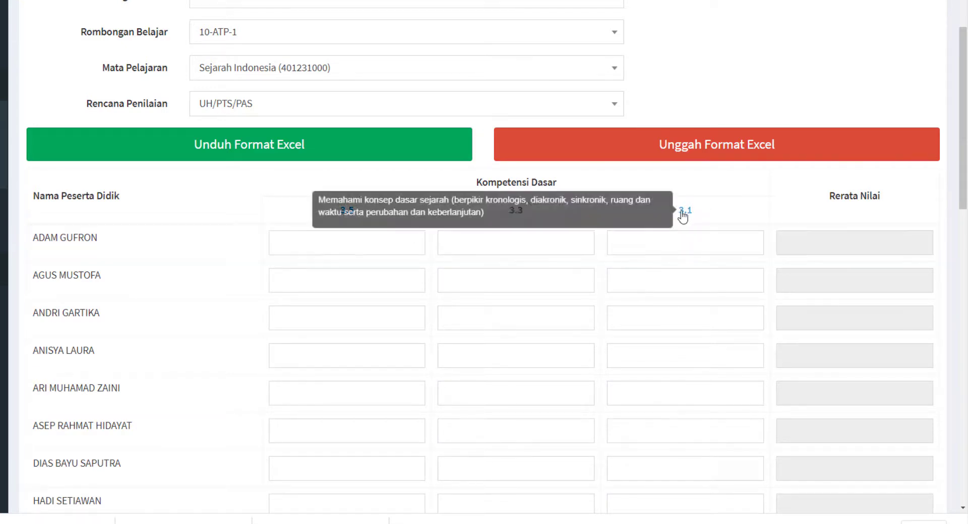
click(685, 247)
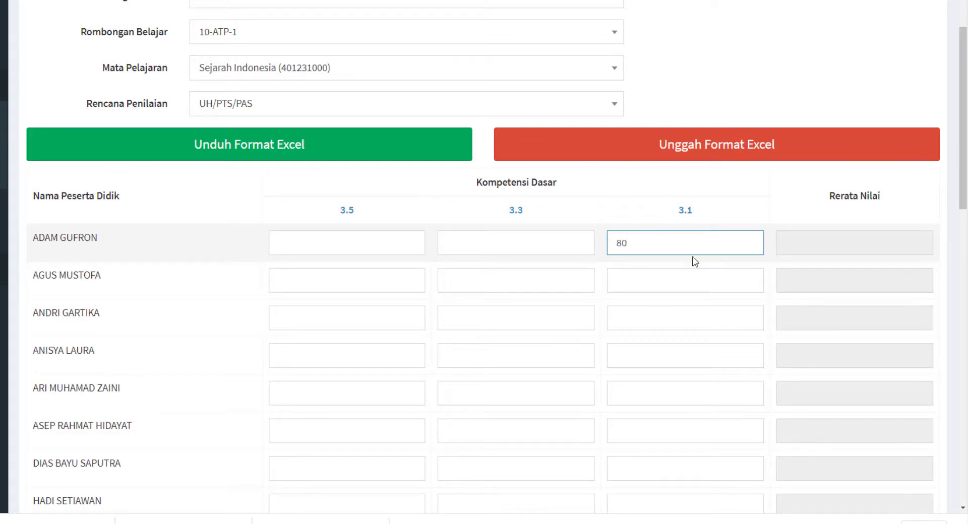
click(673, 274)
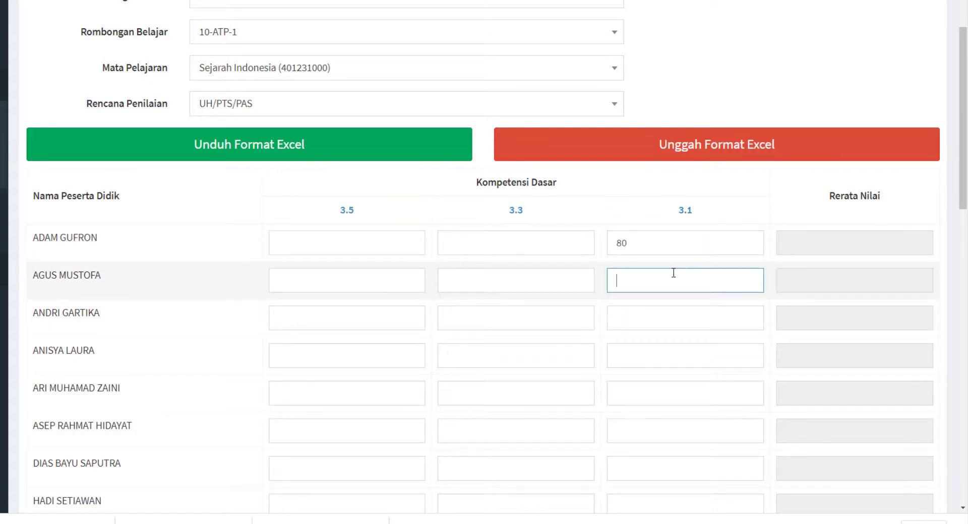
click(652, 319)
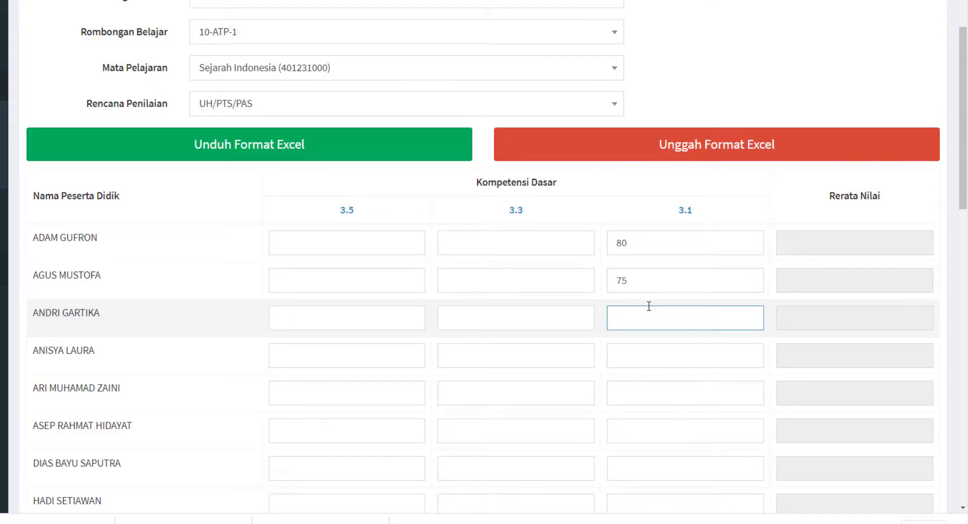
scroll(639, 318, down, 2)
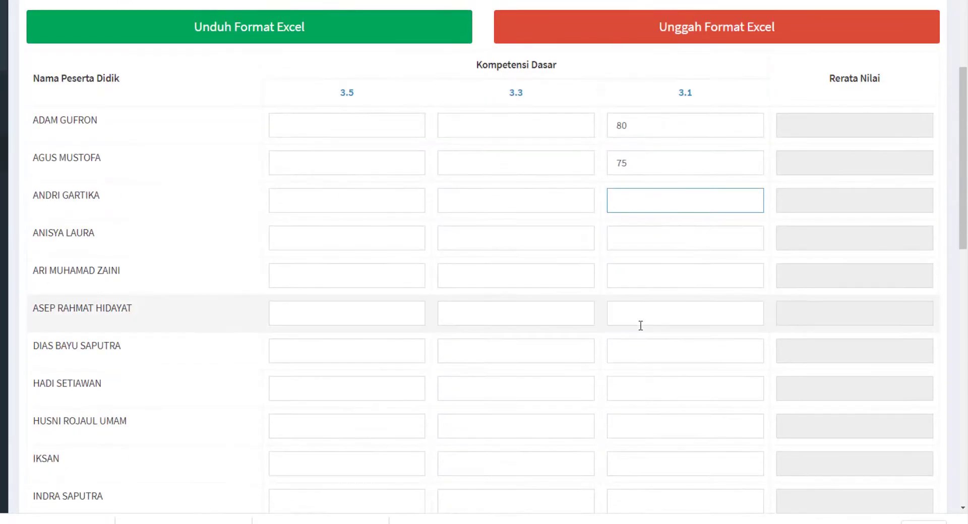
scroll(640, 326, up, 2)
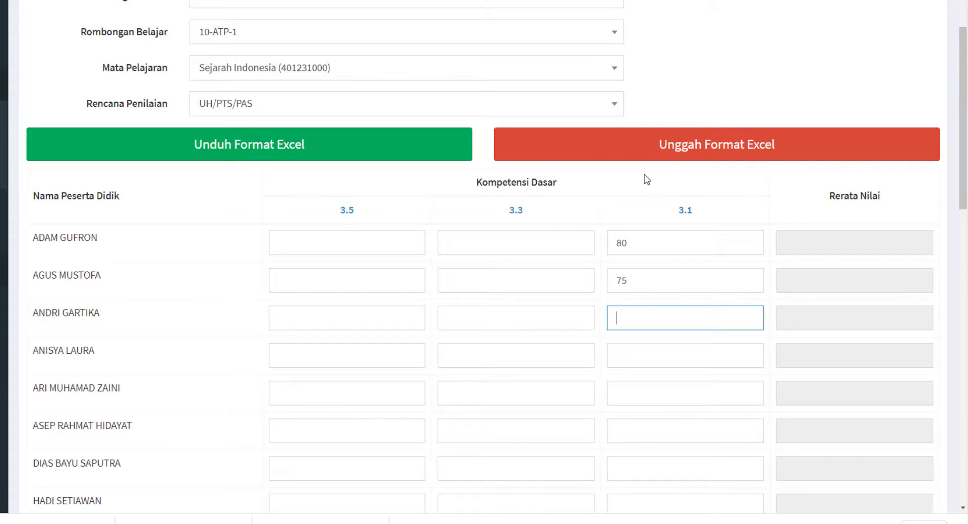
Download the Excel score template for this class and show the downloaded file in its folder
click(225, 153)
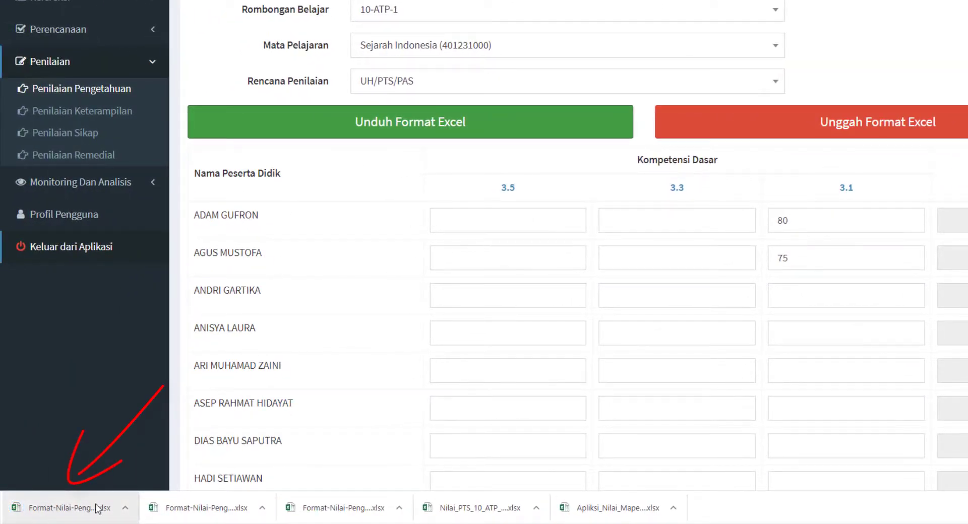
click(124, 508)
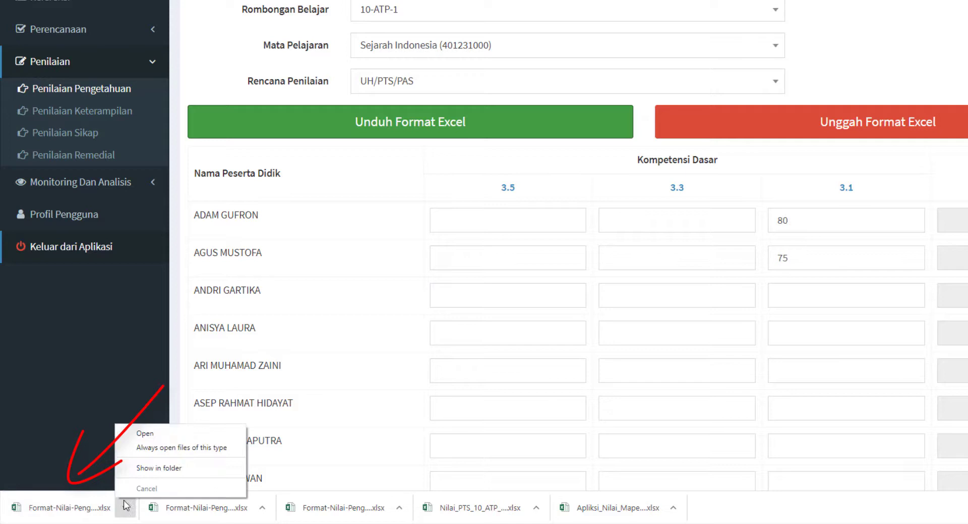
click(136, 471)
Open the downloaded Format-Nilai-Pengetahuan template in Excel and enable editing
drag(633, 206, 350, 485)
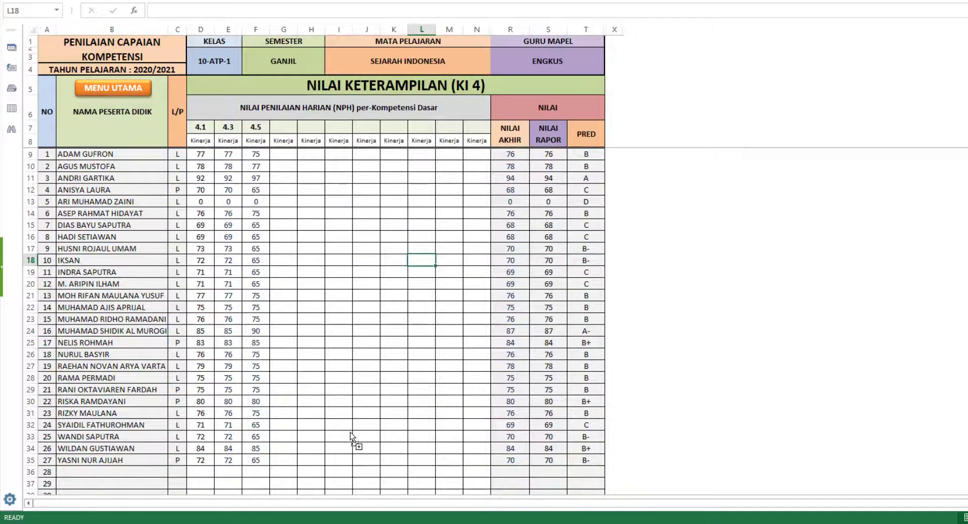
drag(352, 439, 350, 432)
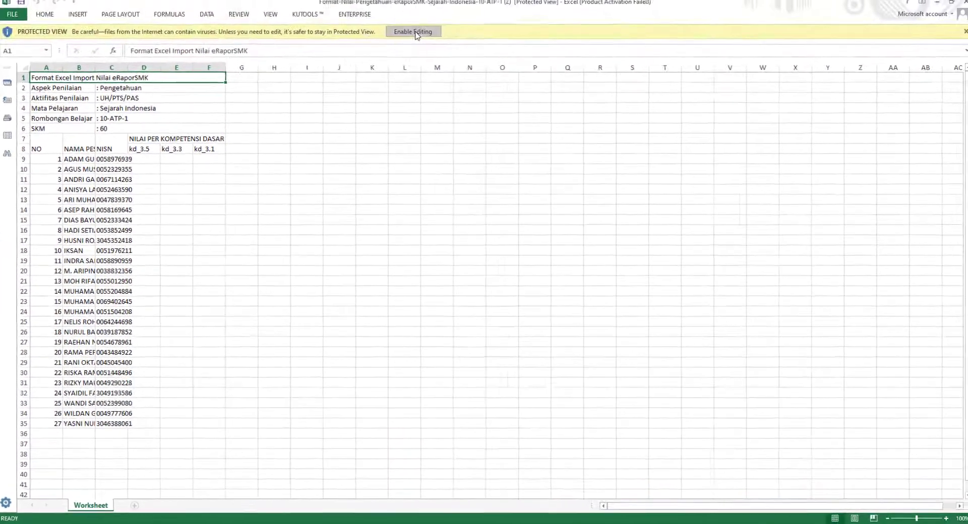
click(416, 32)
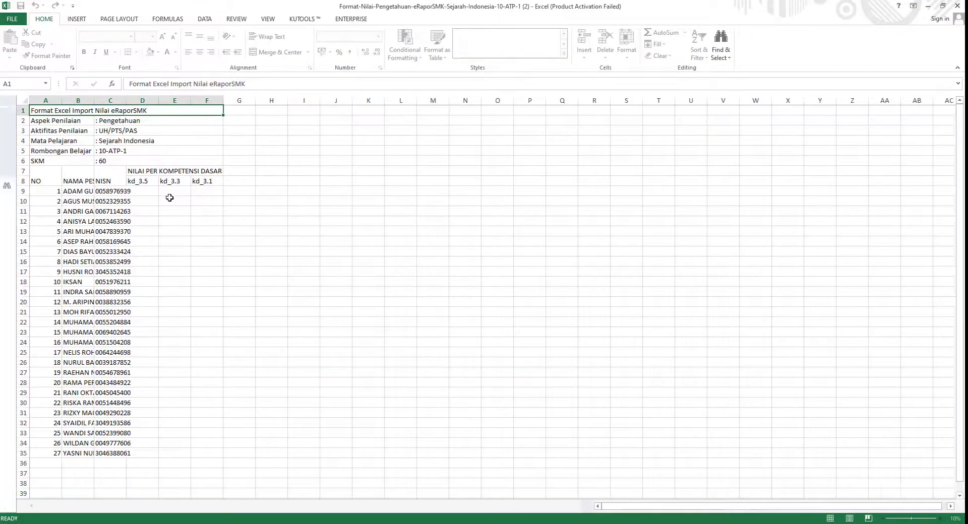
Enter whole-number kd_3.1 scores of 80 in F9 and 75 in F10 for the first two students
click(151, 193)
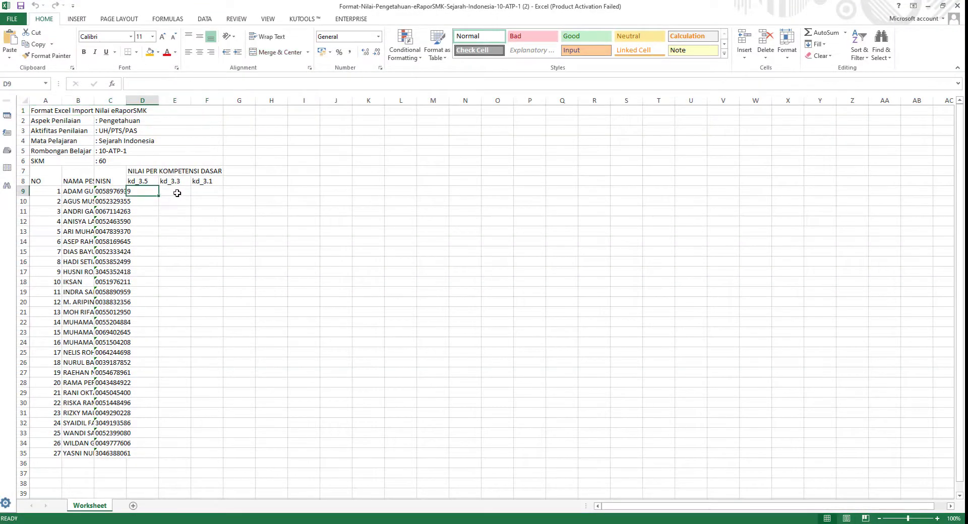
click(177, 193)
click(201, 193)
click(178, 193)
click(208, 192)
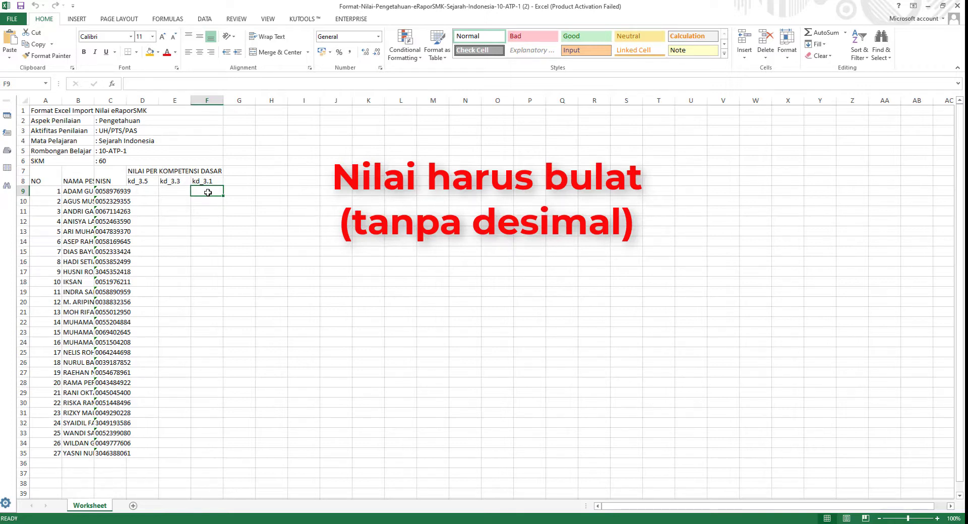
text(80)
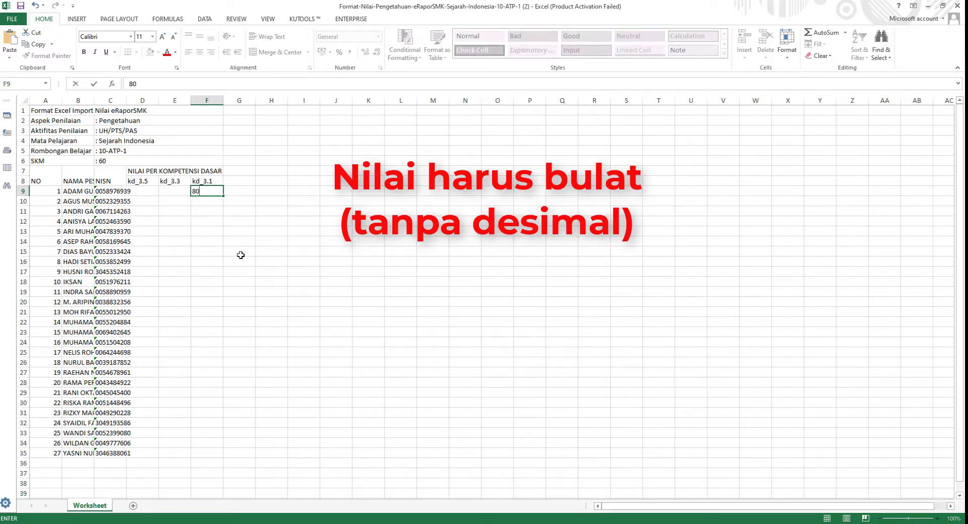
key(Return)
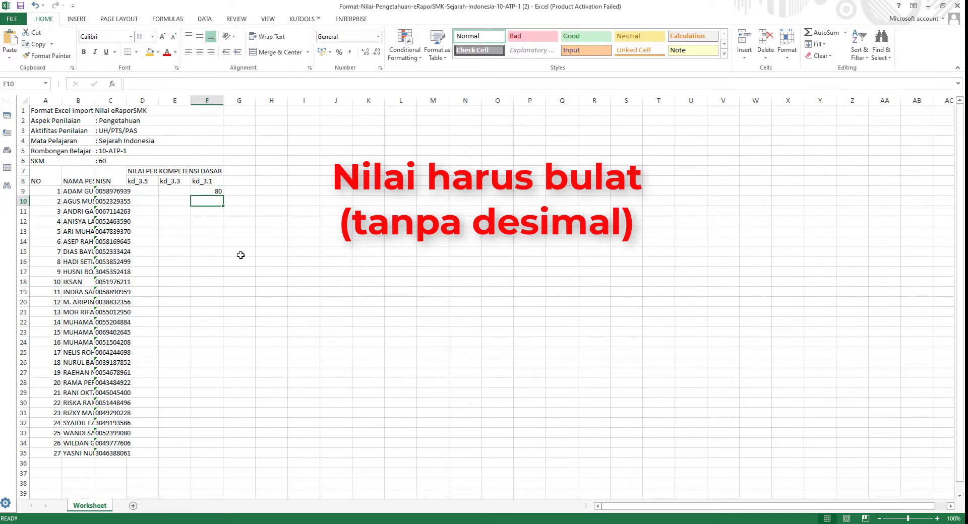
text(75)
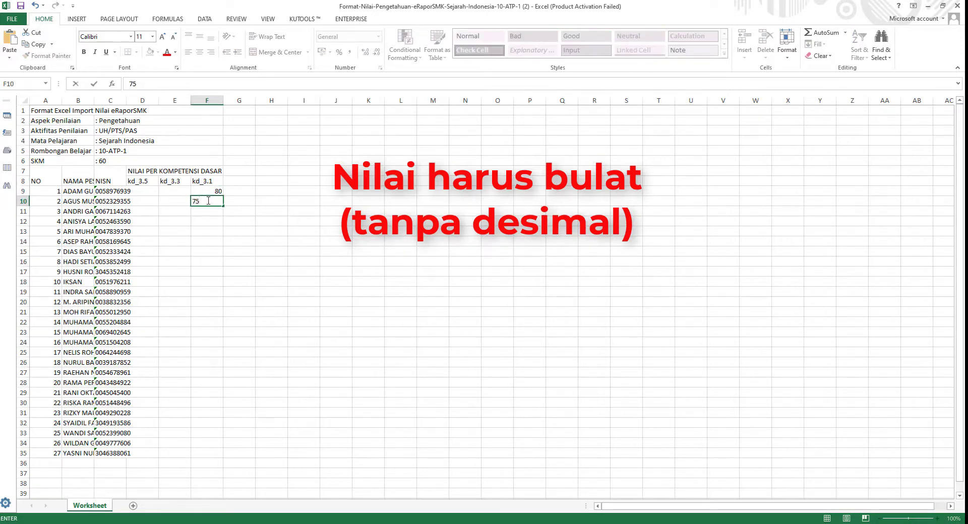
key(Return)
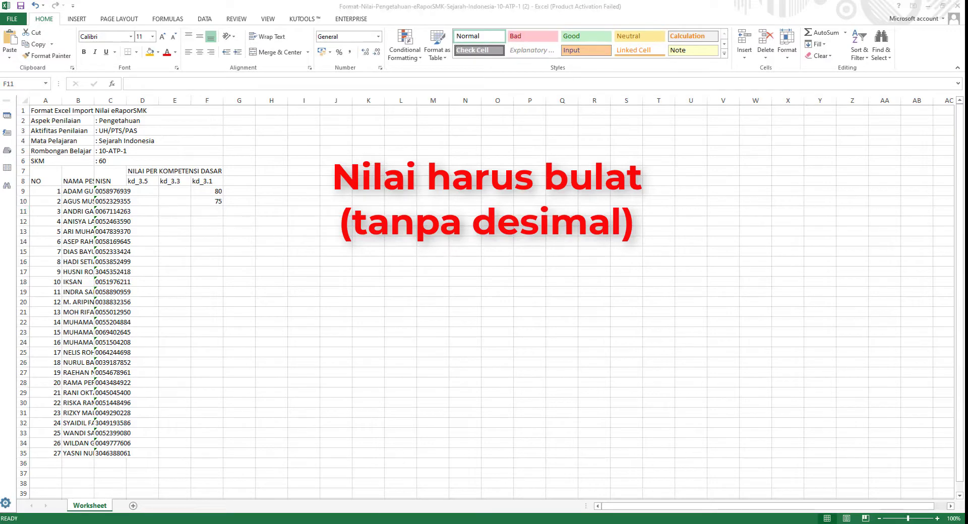
Switch to the 10-ATP-1 workbook, open its knowledge scores sheet (KI 3), and review the student names and competency scores
click(259, 502)
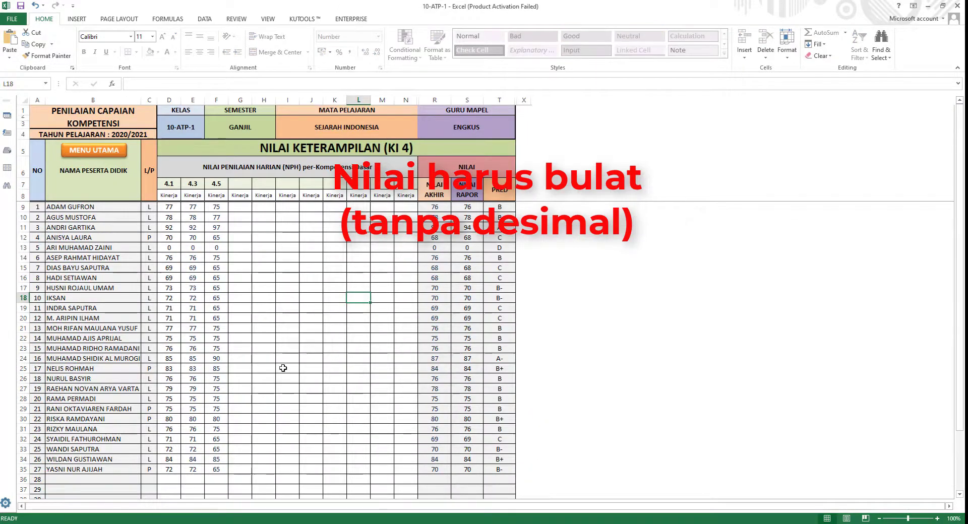
click(101, 151)
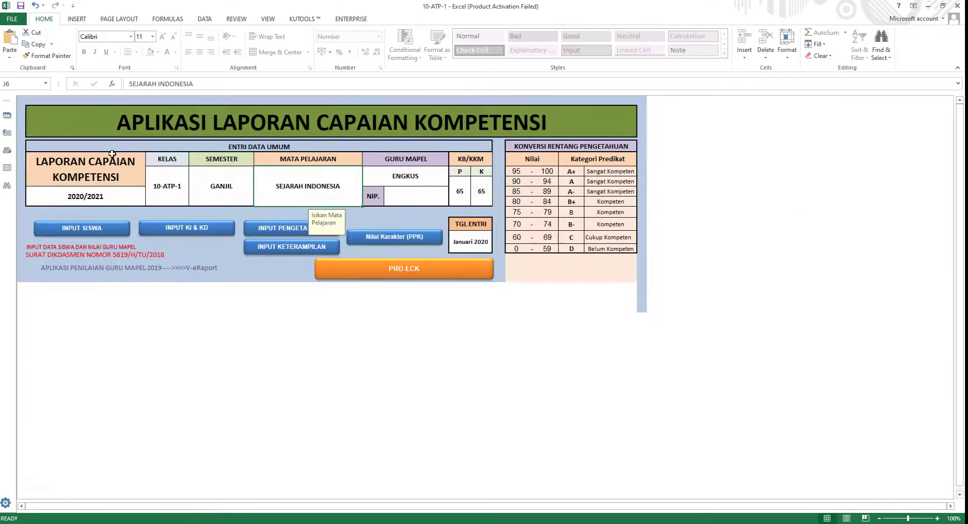
click(268, 228)
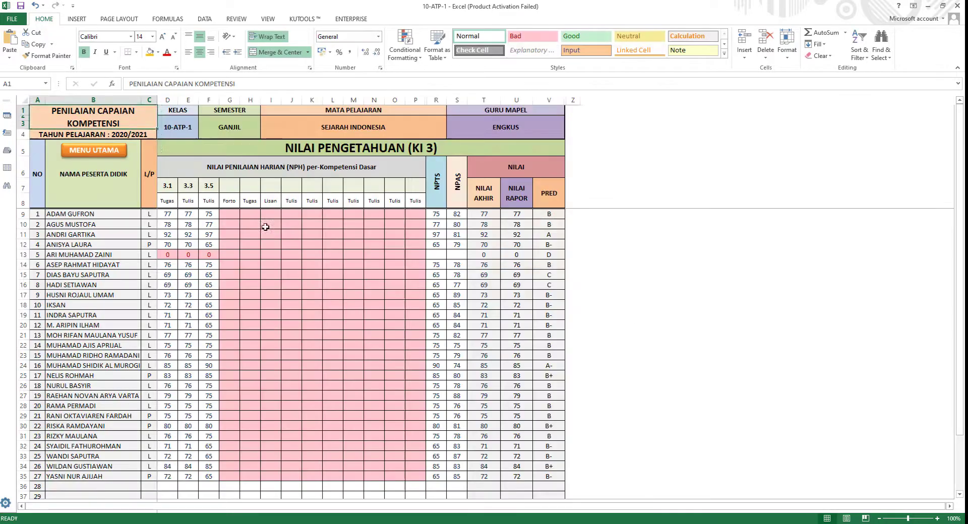
click(216, 228)
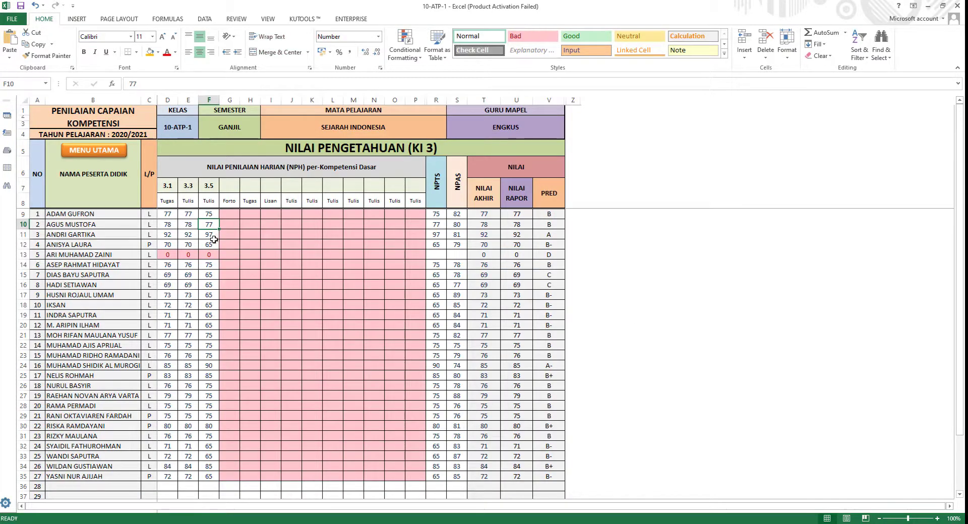
click(185, 216)
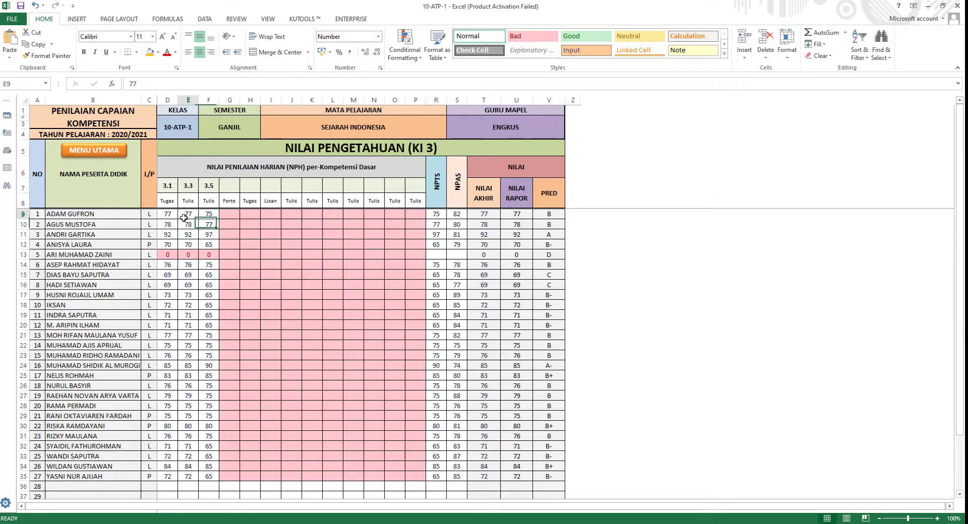
click(208, 215)
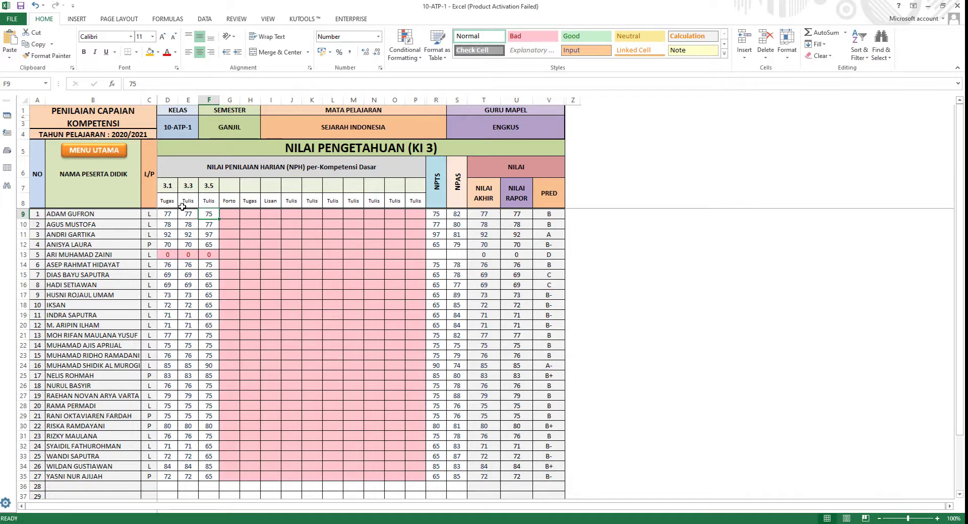
click(65, 214)
scroll(62, 348, down, 2)
scroll(75, 375, up, 2)
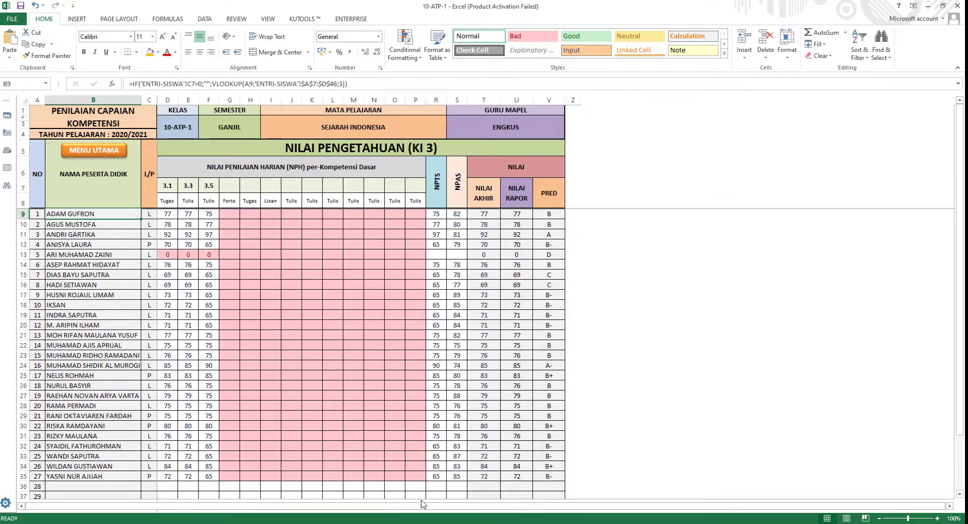
Return to the Format-Nilai-Pengetahuan template and widen column B to show the student names
mouse_move(331, 523)
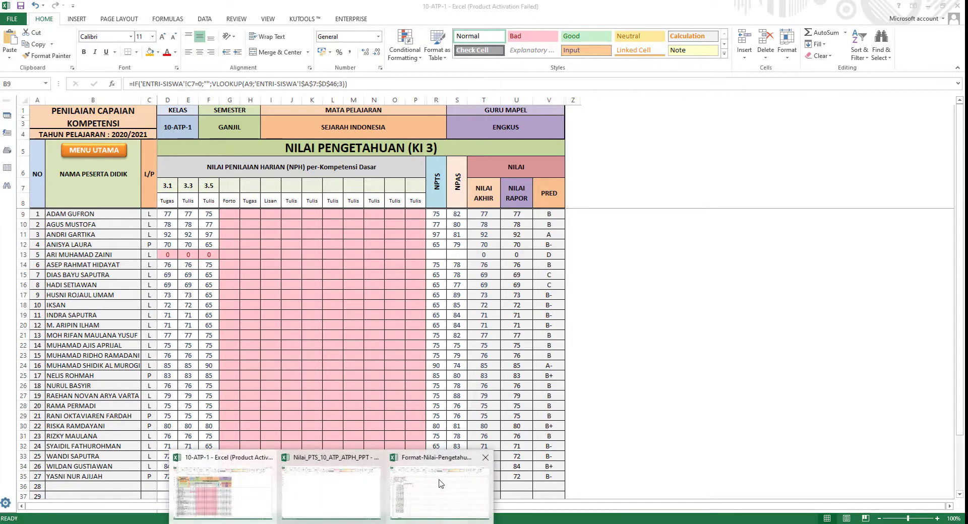
click(441, 484)
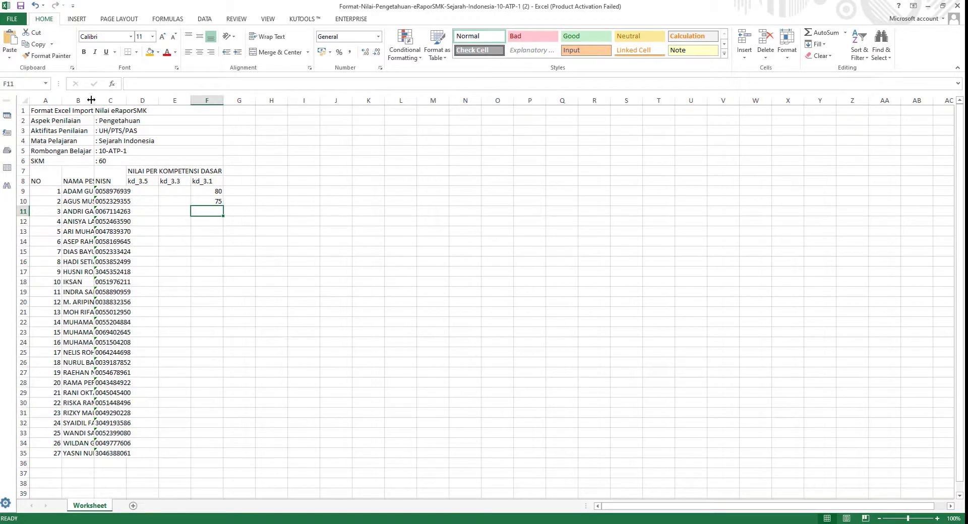
drag(92, 101, 149, 101)
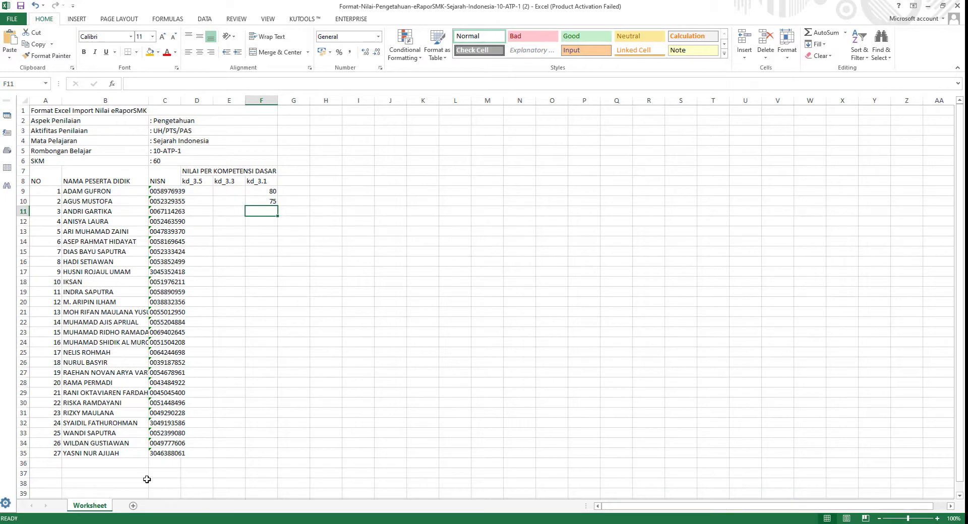
Switch to the 10-ATP-1 workbook and copy the 3.1, 3.3 and 3.5 knowledge scores of all 27 students (D9:F35)
mouse_move(331, 523)
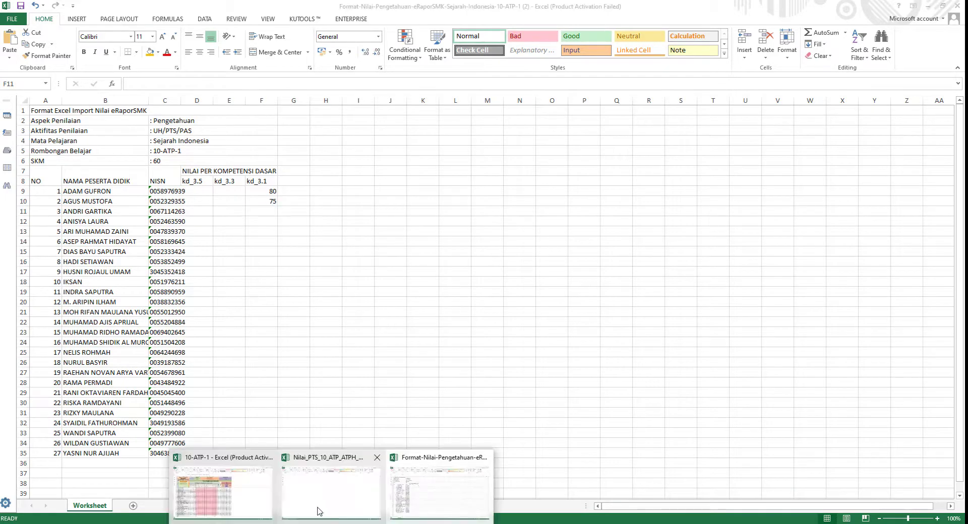
click(254, 505)
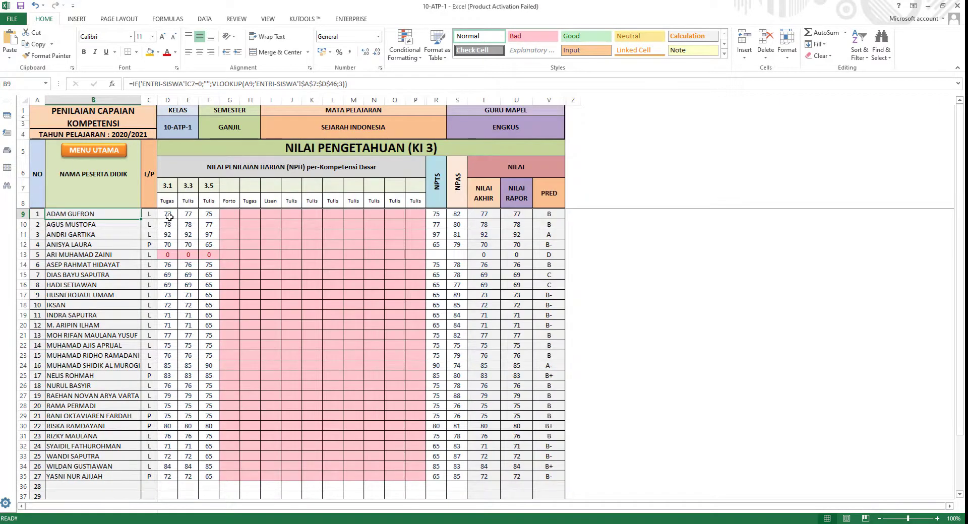
drag(167, 214, 209, 477)
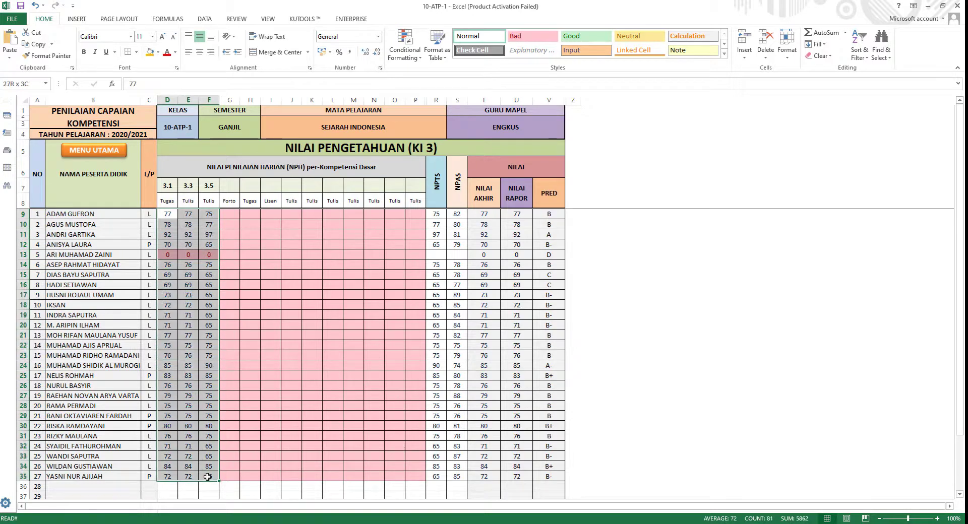
right_click(190, 319)
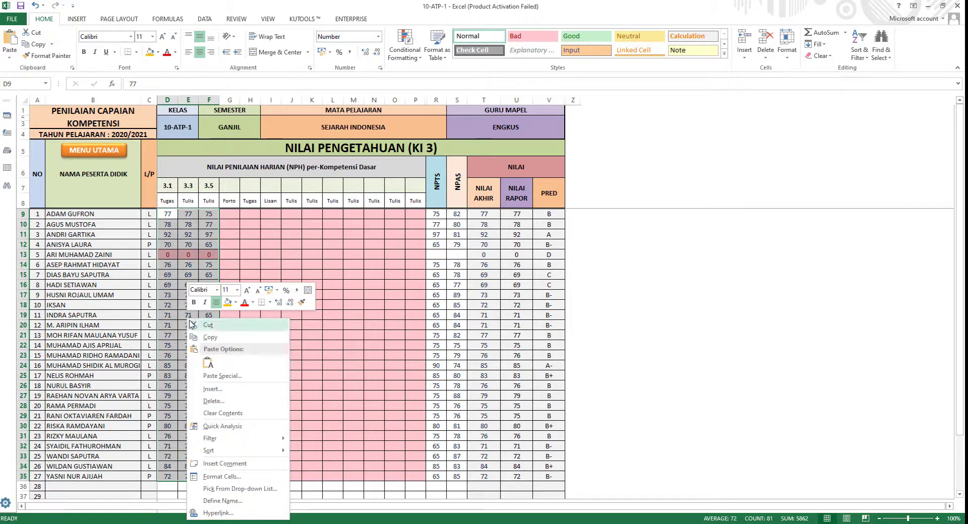
click(197, 336)
key(ctrl+c)
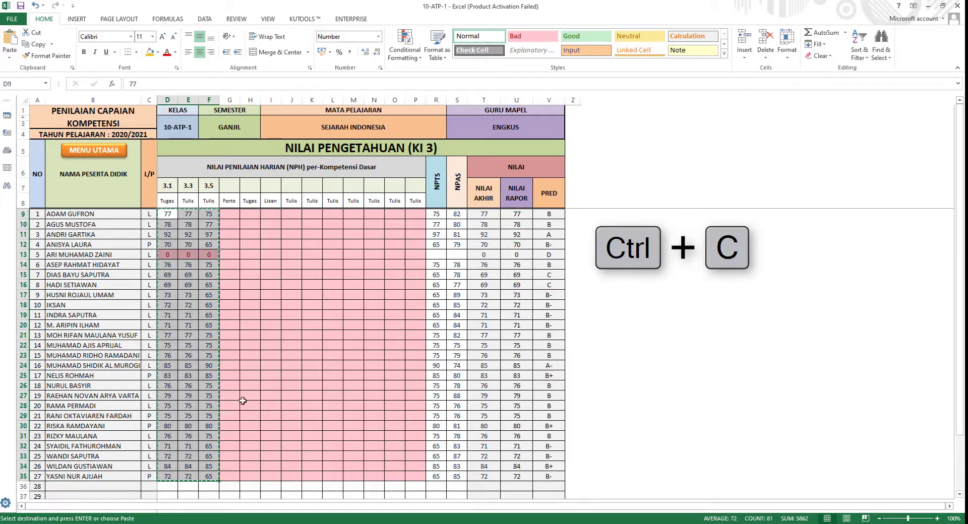
Paste the copied scores as values only into the Format-Nilai-Pengetahuan template, starting at cell D9
click(331, 523)
click(395, 498)
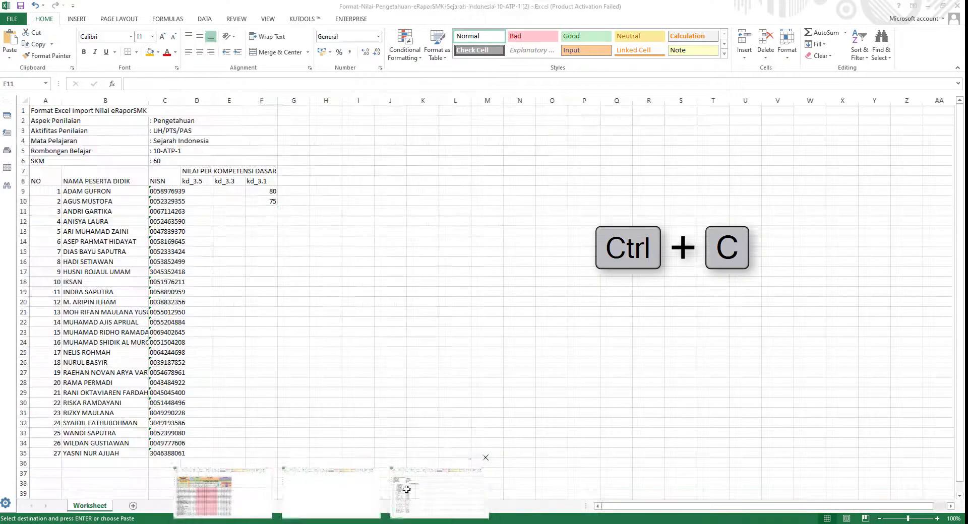
click(209, 192)
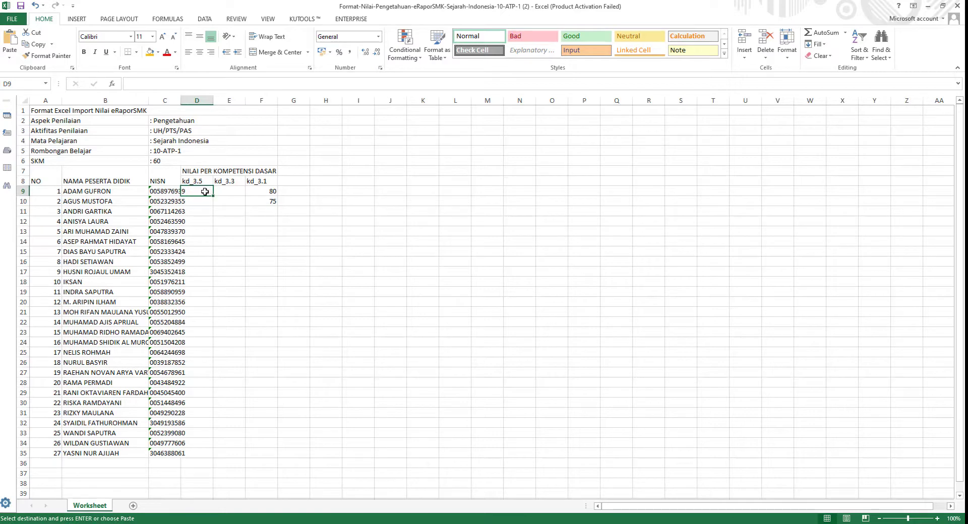
right_click(205, 192)
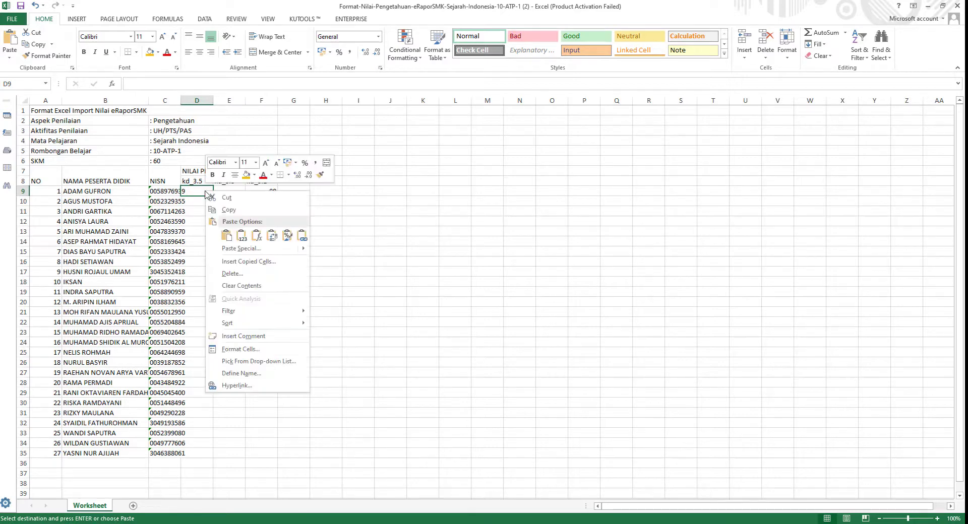
click(242, 235)
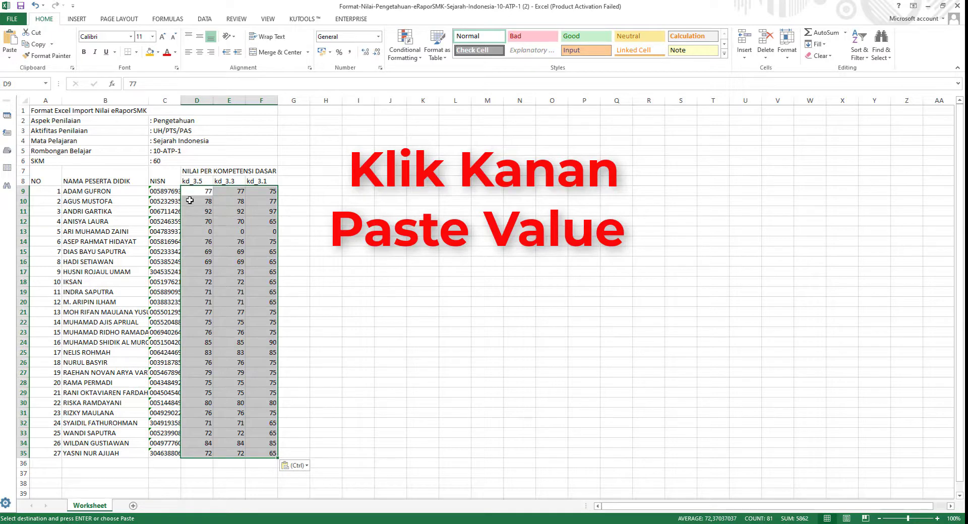
Save the filled template as Format-Nilai-Pengetahuan-eRaporSMK-Sejarah-Indonesia-10-ATP-1 (2), an Excel Workbook, in the recently used subfolder of Documents
click(16, 21)
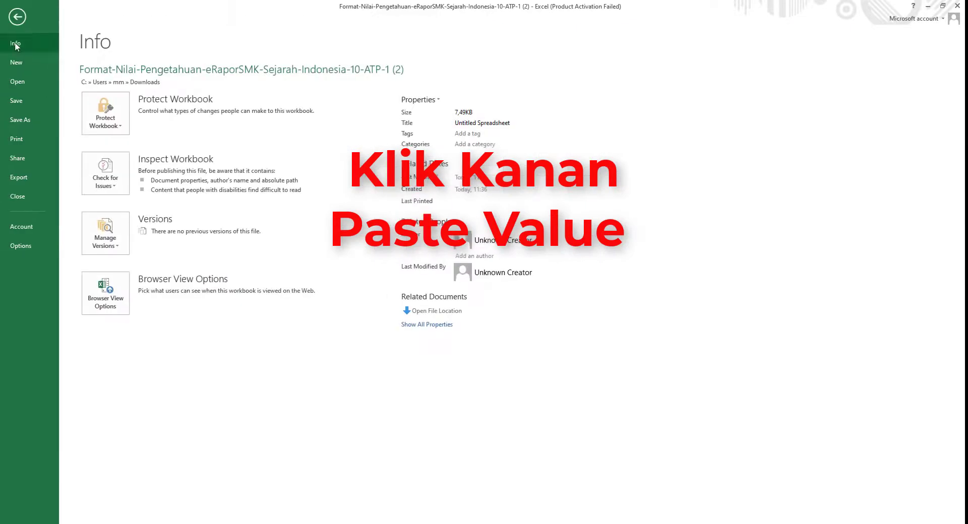
click(20, 120)
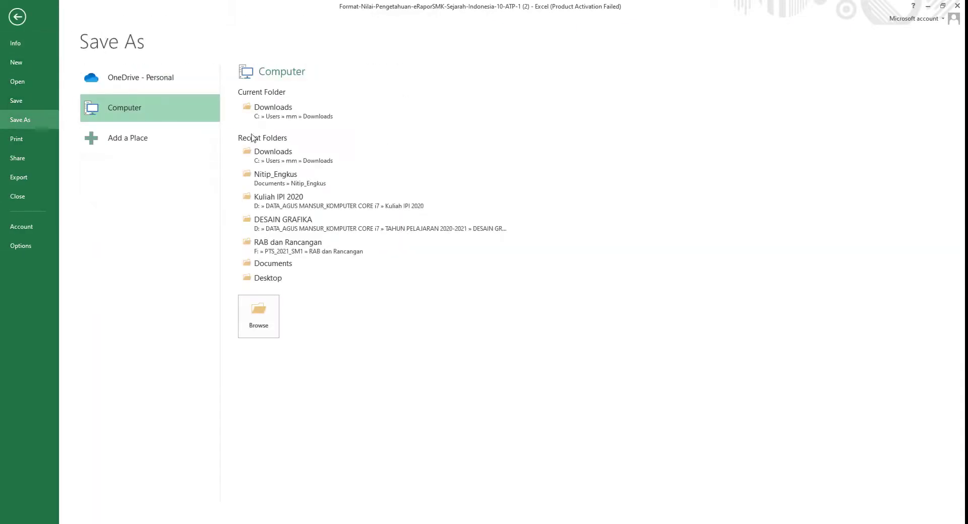
click(292, 179)
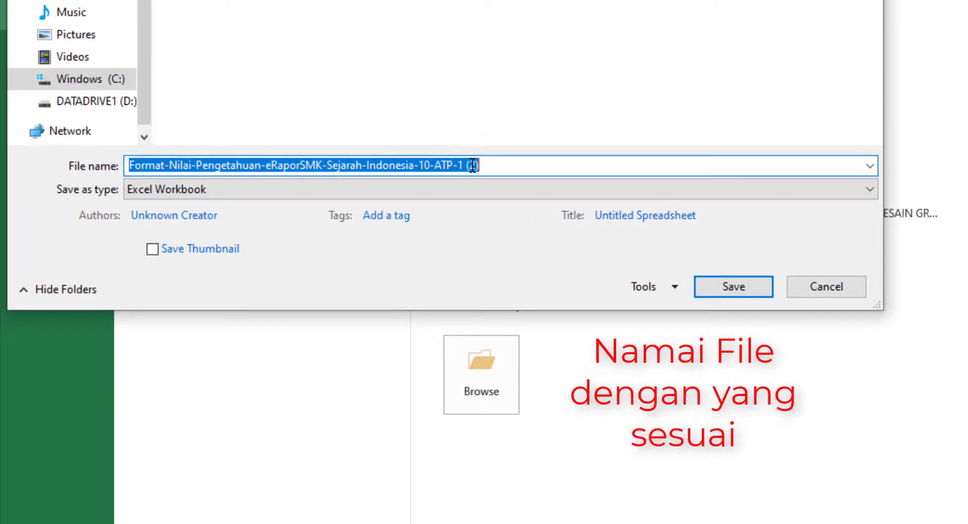
click(735, 286)
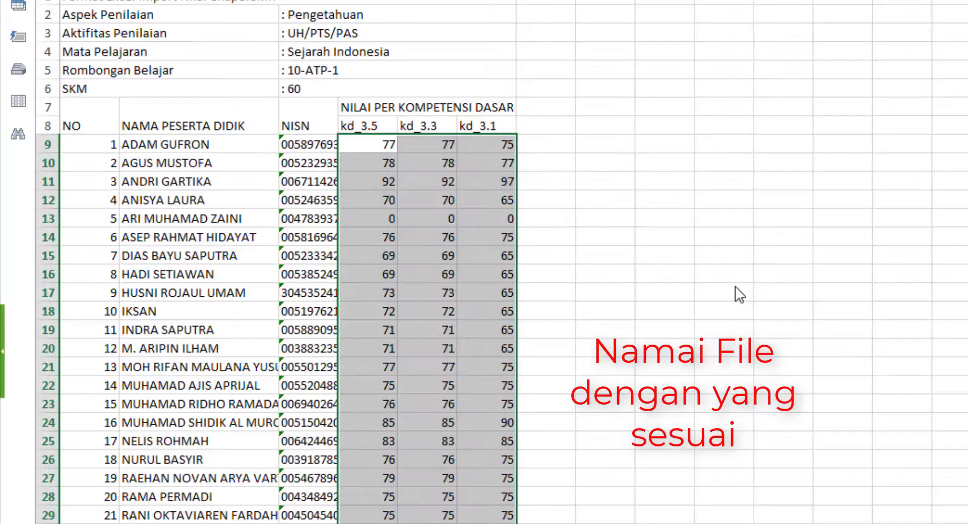
Switch to e-Rapor SMK in the browser and upload Format-Nilai-Pengetahuan-eRaporSMK-Sejarah-Indonesia-10-ATP-1 (2) as the knowledge score file
click(665, 275)
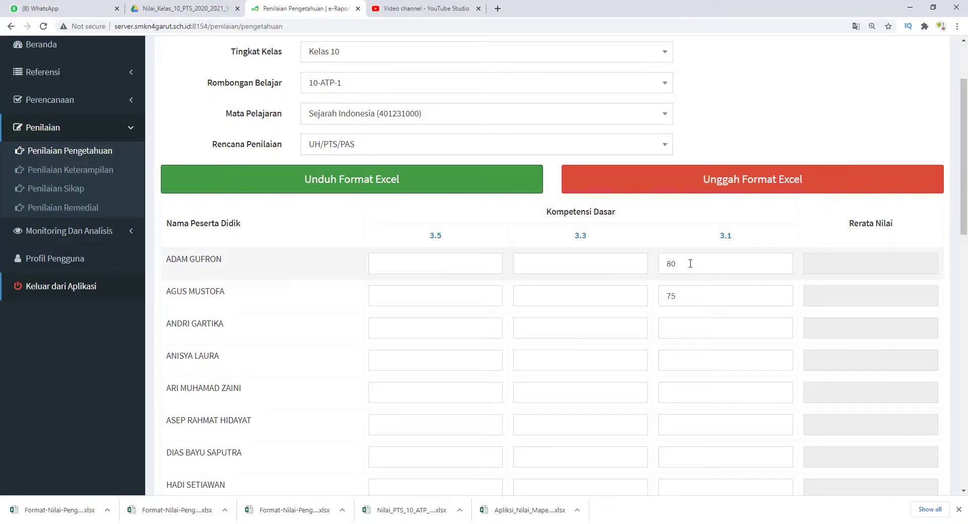
click(686, 186)
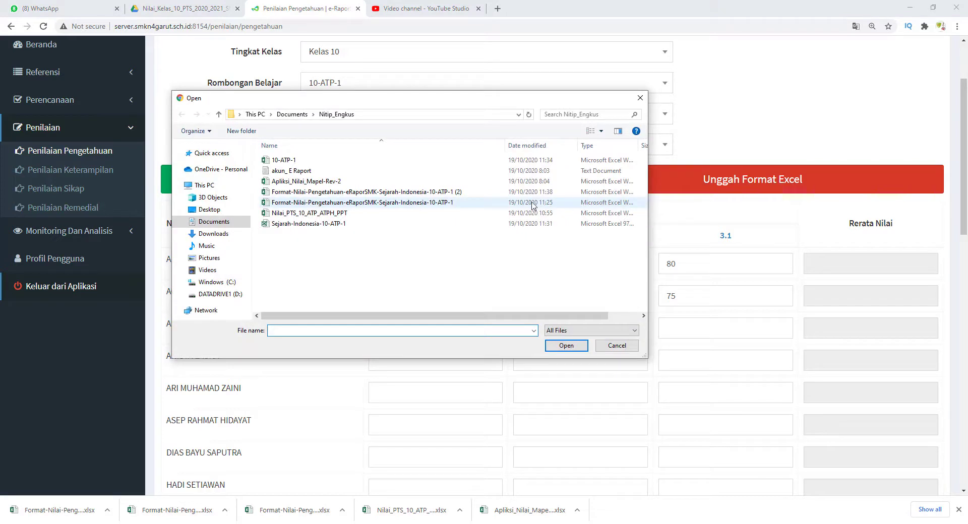
click(453, 195)
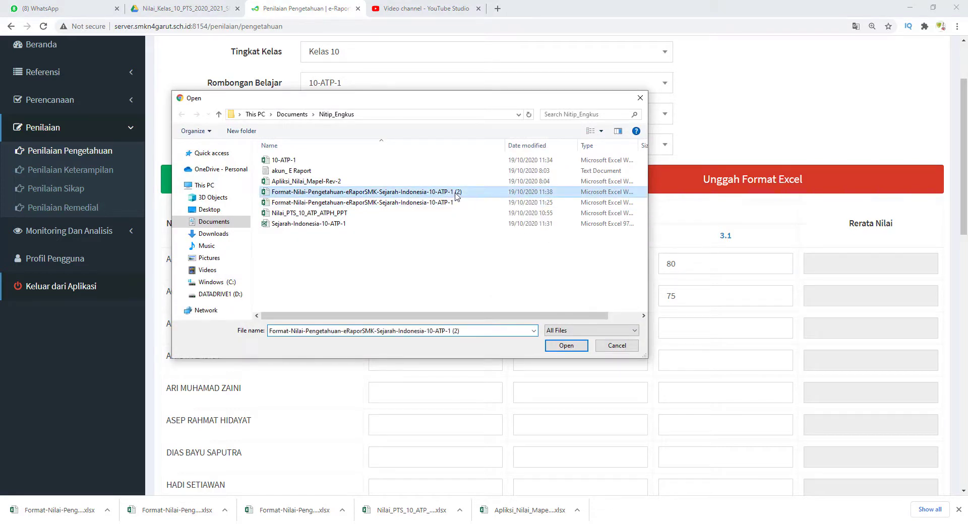
click(569, 346)
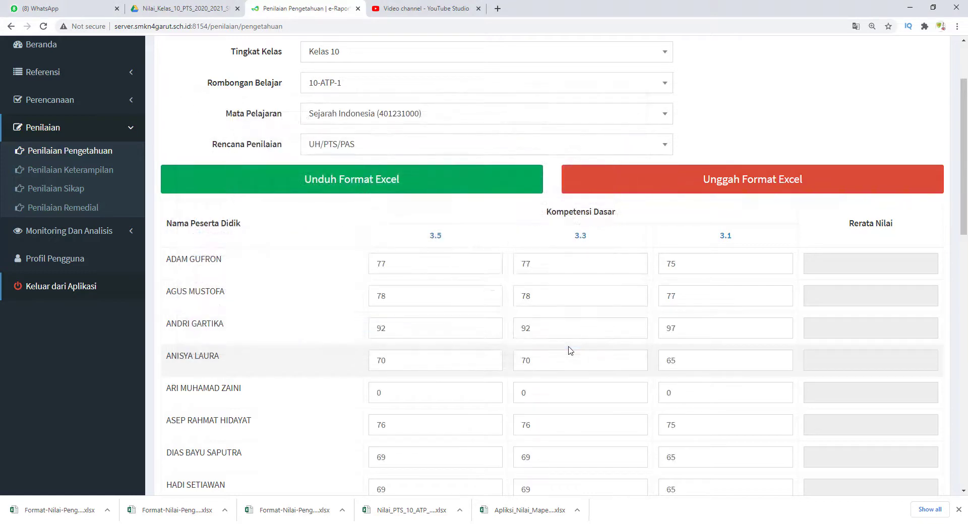
Review the imported 3.5, 3.3 and 3.1 scores for every student, save them and close the confirmation message
scroll(570, 348, down, 2)
scroll(570, 345, down, 10)
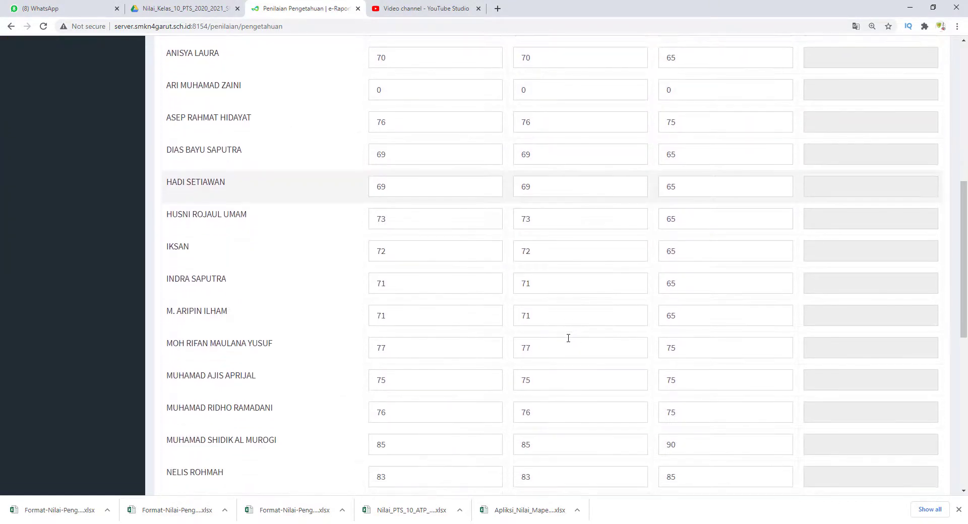
scroll(568, 338, down, 2)
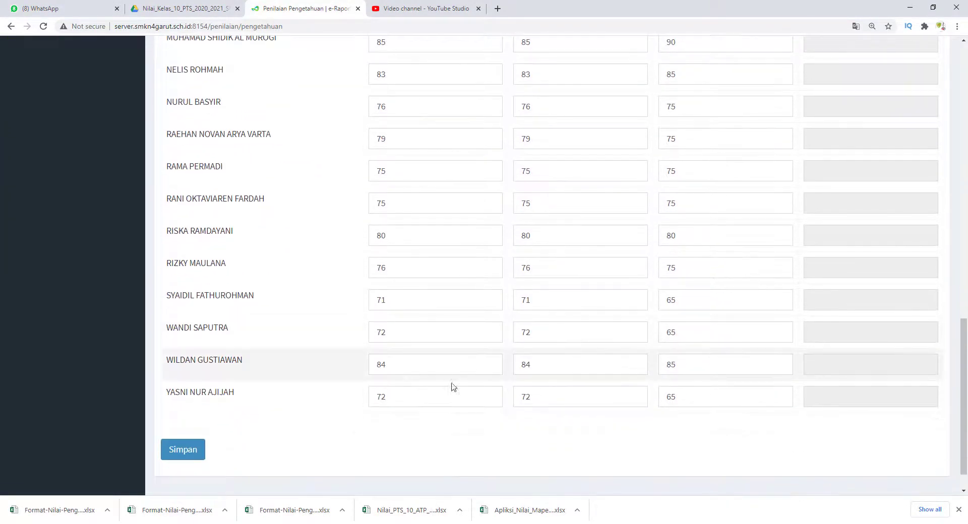
scroll(462, 387, up, 5)
scroll(463, 381, up, 8)
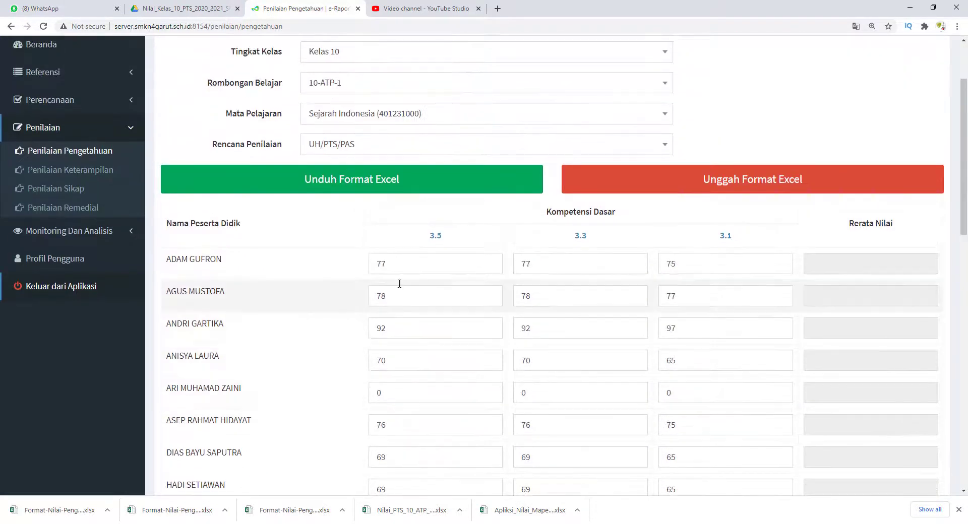
scroll(394, 223, up, 3)
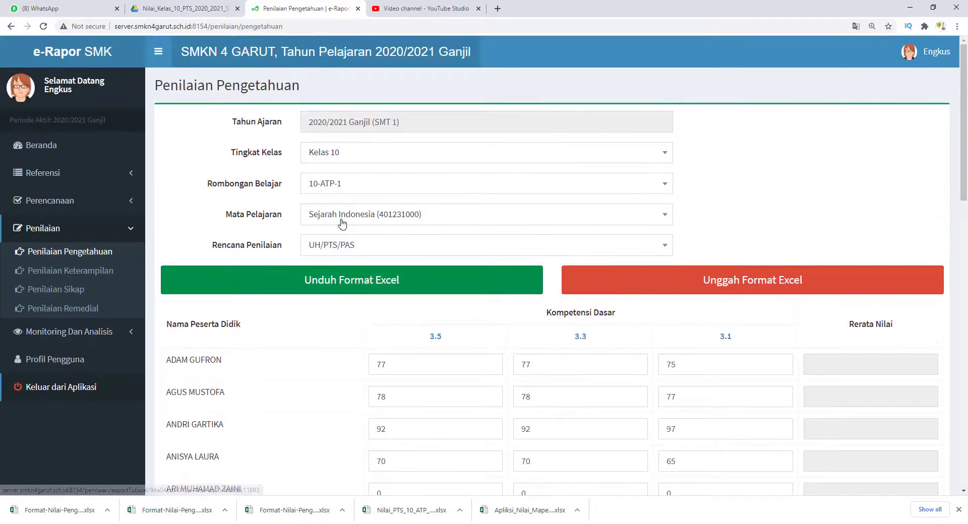
scroll(367, 252, down, 4)
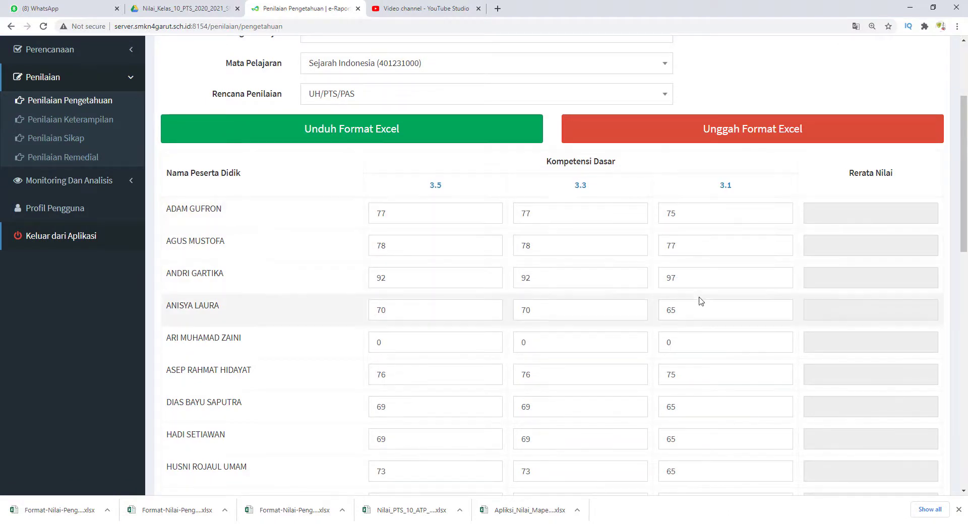
scroll(699, 302, down, 9)
scroll(700, 302, down, 5)
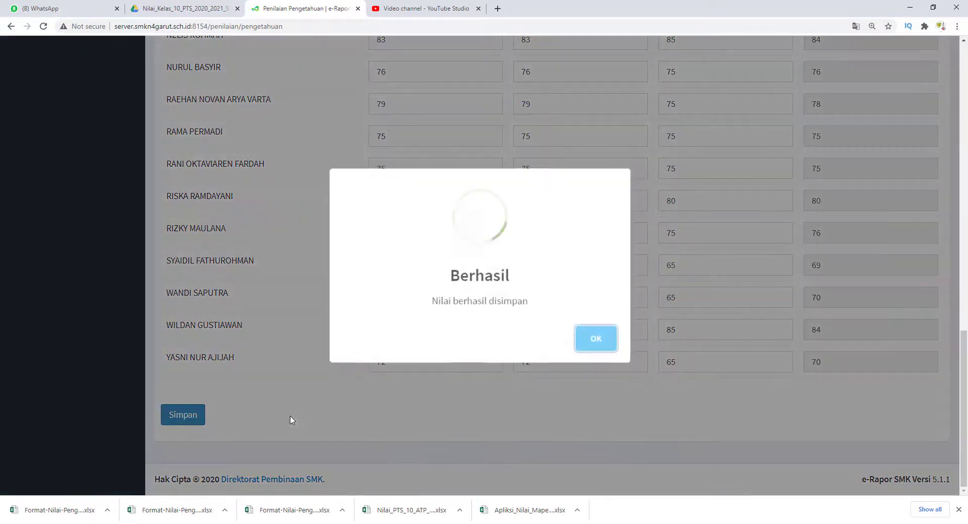
click(596, 342)
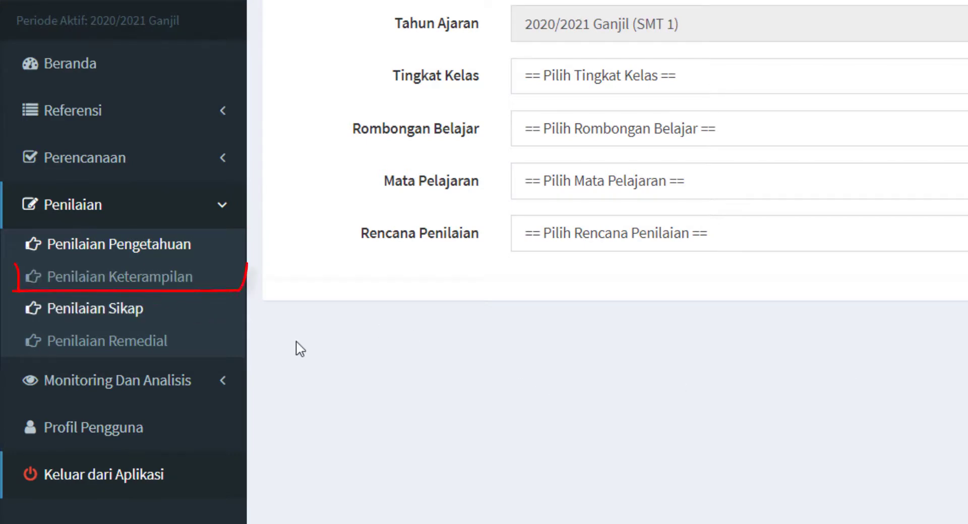
Open the skills assessment page (Penilaian Keterampilan) and choose class level Kelas 10 and study group 10-ATP-1
click(667, 82)
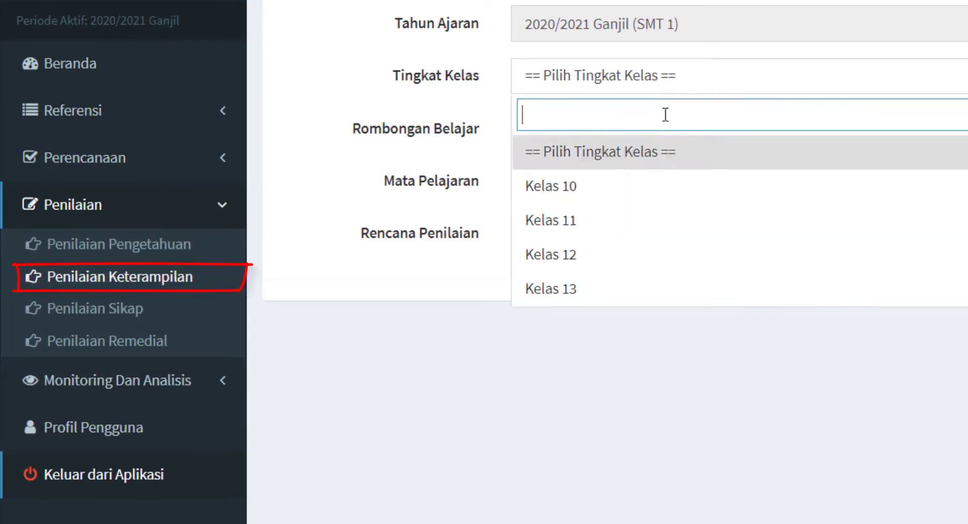
click(181, 284)
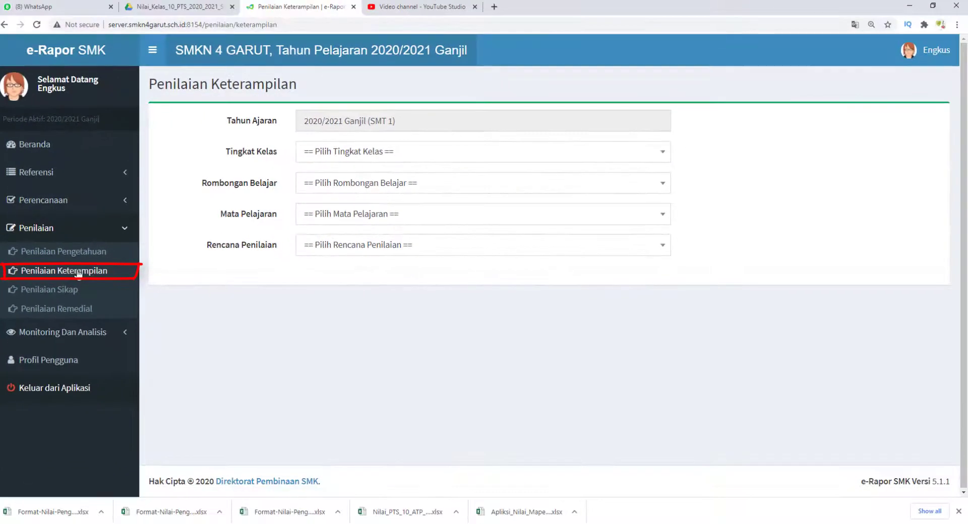
click(330, 152)
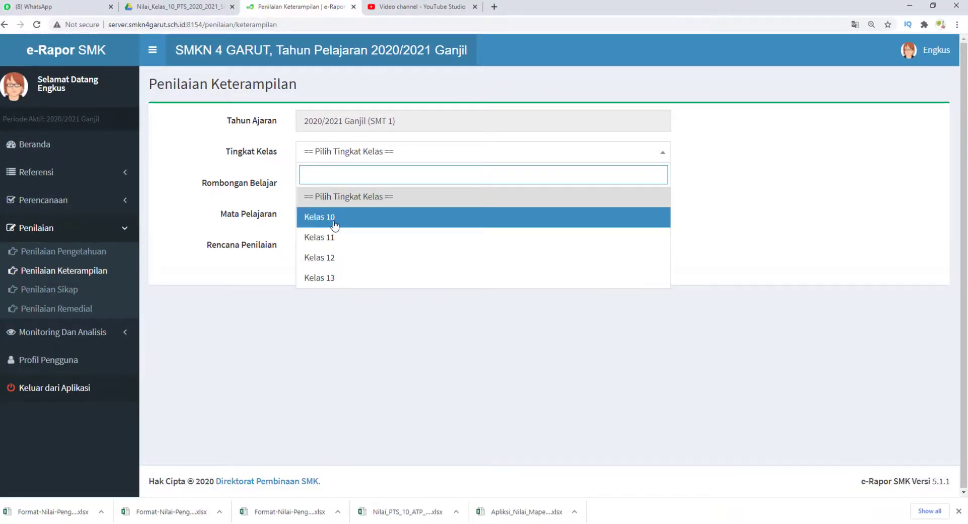
click(335, 222)
click(334, 184)
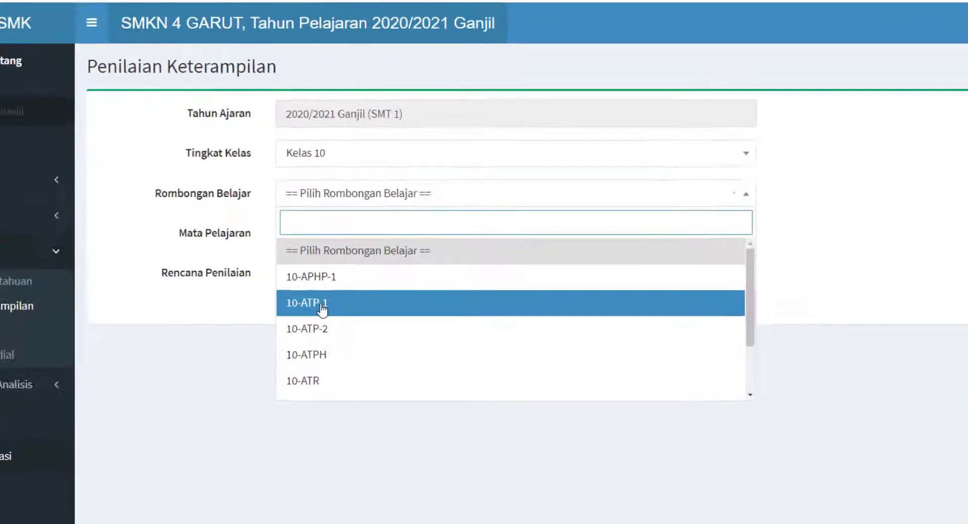
click(335, 269)
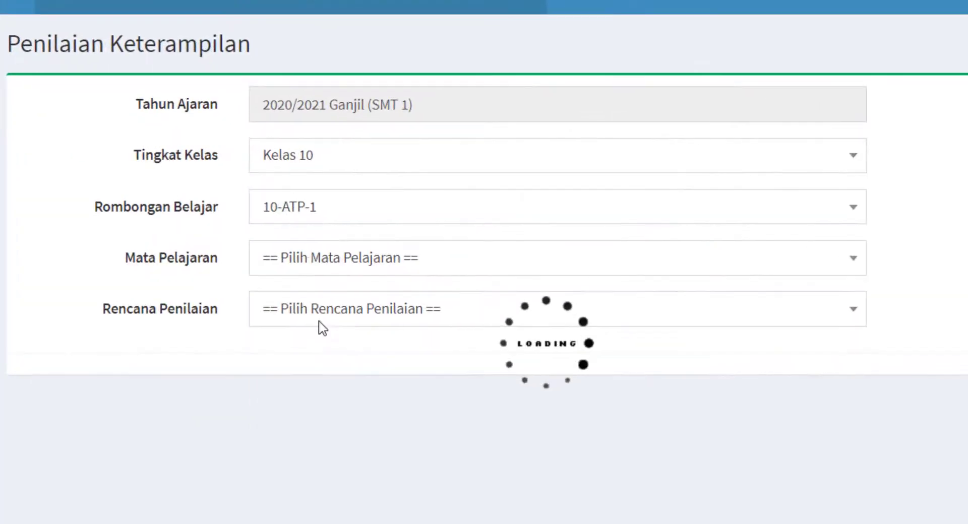
Set the subject to Sejarah Indonesia (401231000) and the assessment plan to Kinerja 1 2 3
click(313, 265)
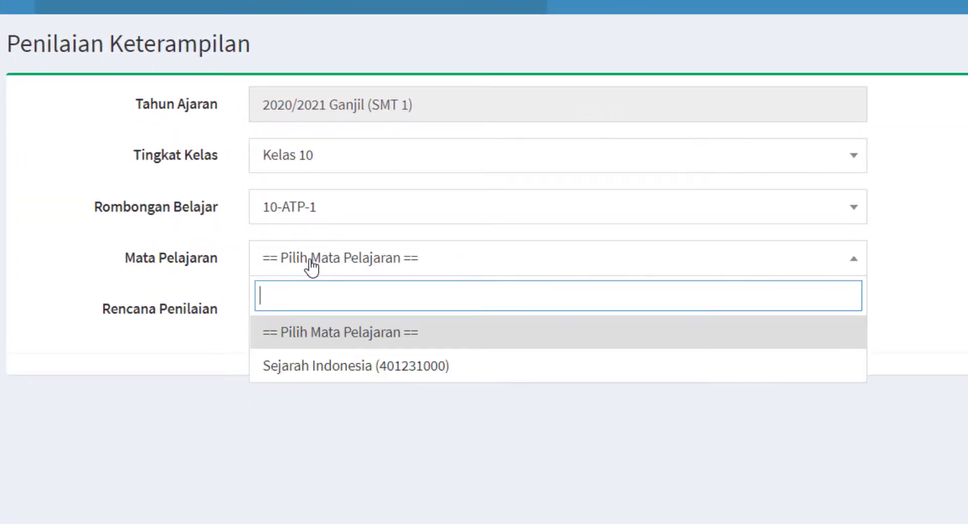
click(321, 367)
click(322, 315)
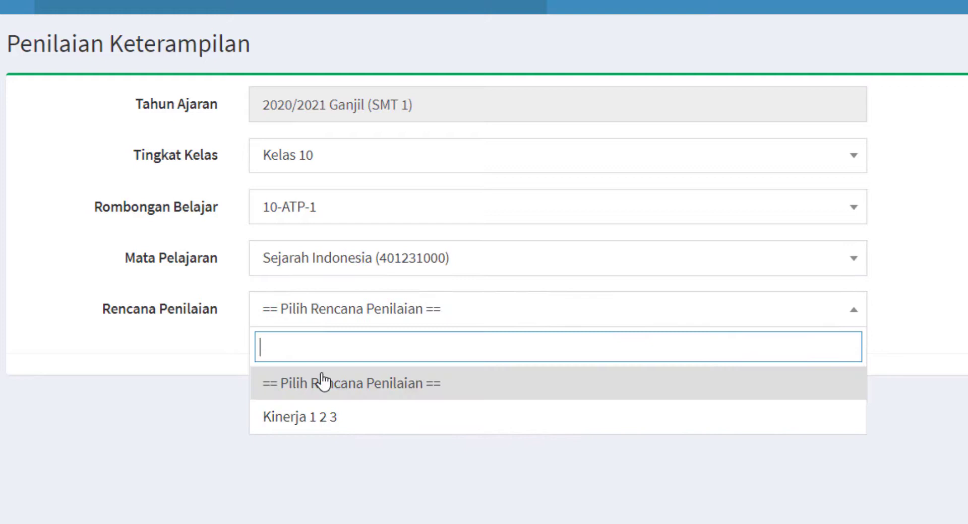
click(302, 428)
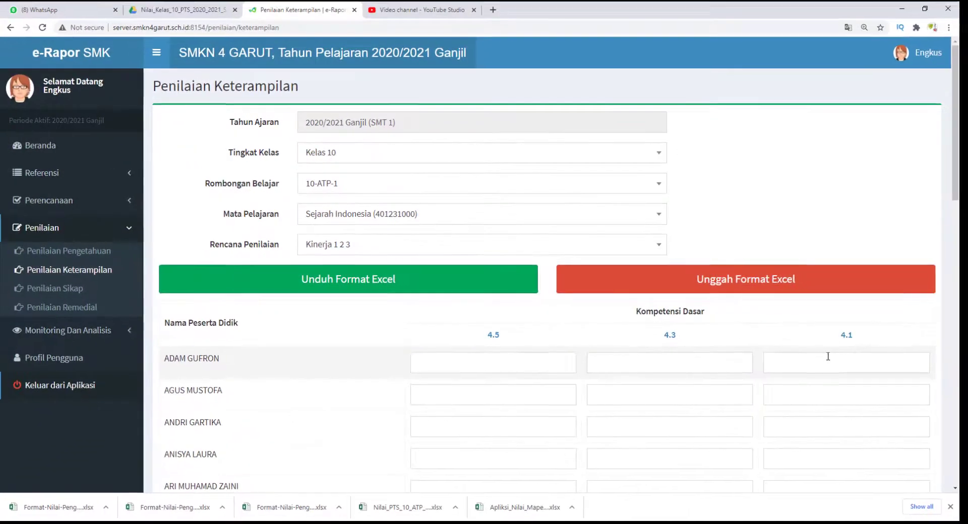
Switch to the 10-ATP-1 workbook in Excel, return to its main menu and open the skills score sheet (Nilai Keterampilan KI 4)
click(704, 358)
scroll(705, 357, down, 2)
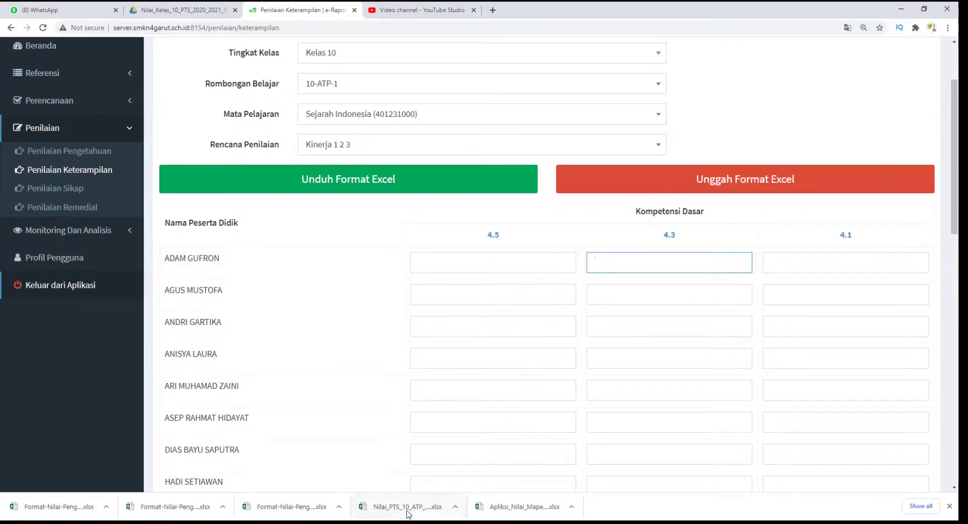
click(449, 523)
click(247, 484)
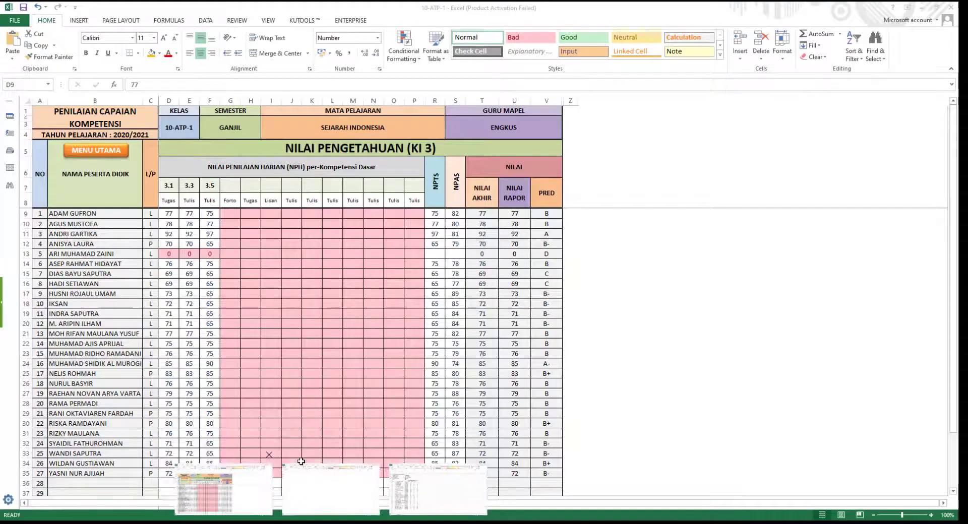
click(100, 154)
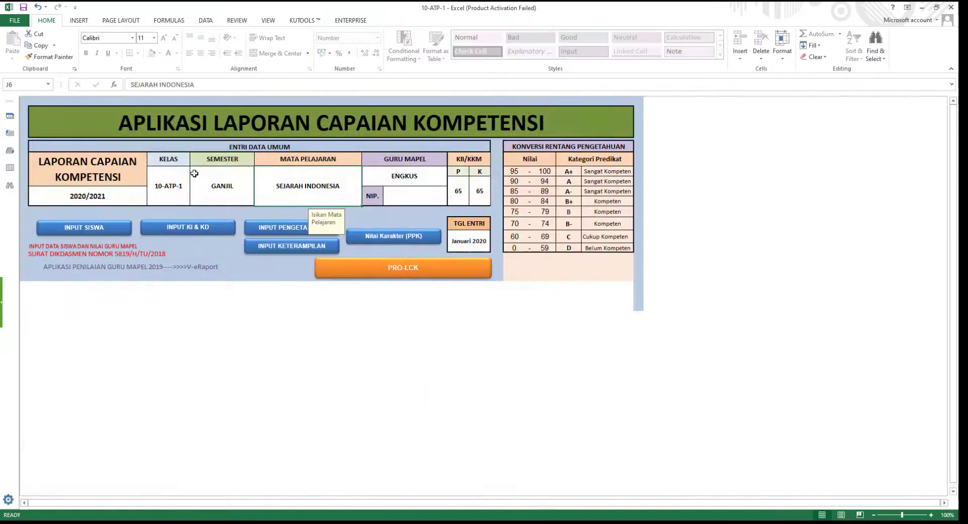
click(295, 250)
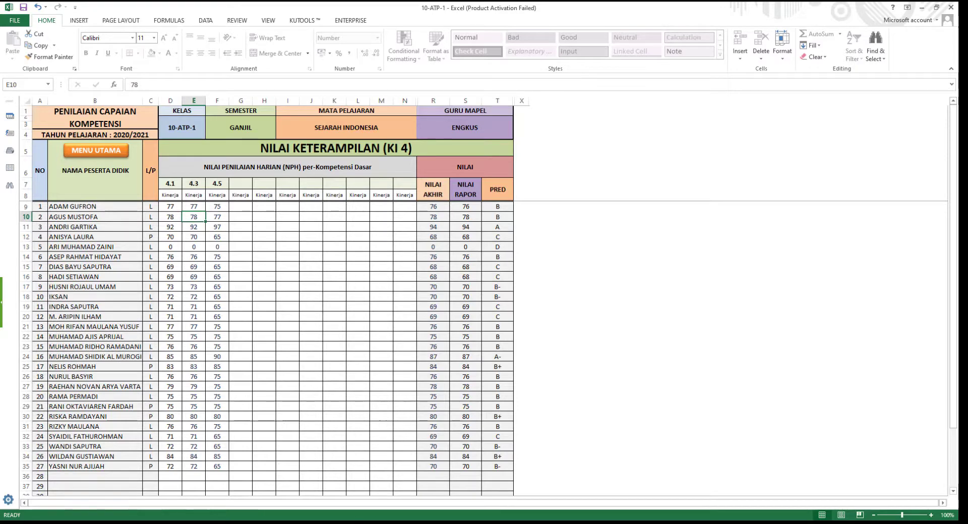
Switch back to e-Rapor SMK, download the skills score Excel template and open the downloaded file in Excel with editing enabled
key(alt+Tab)
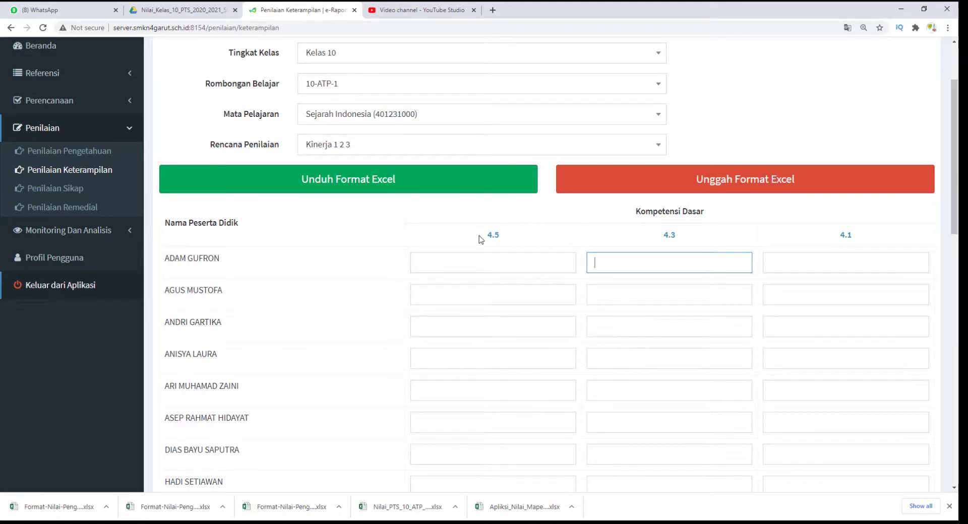
click(434, 190)
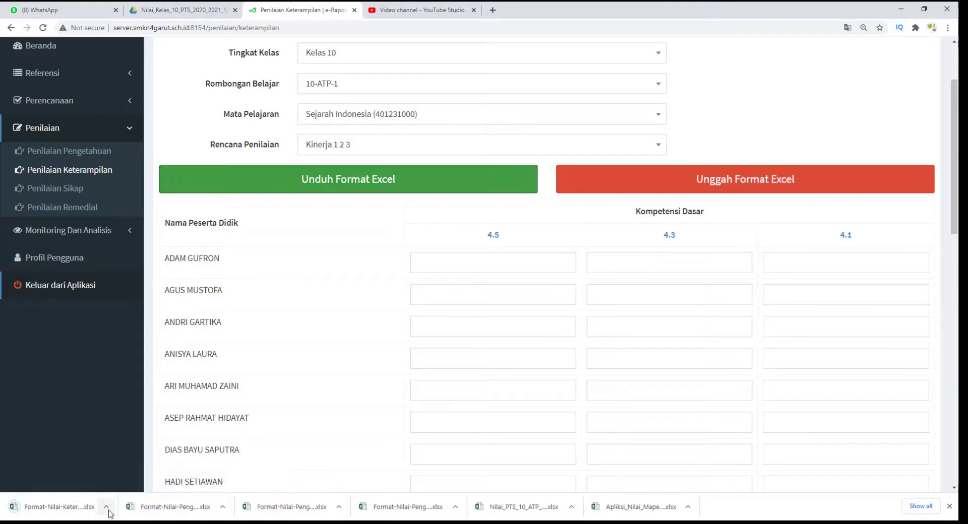
click(107, 509)
click(135, 473)
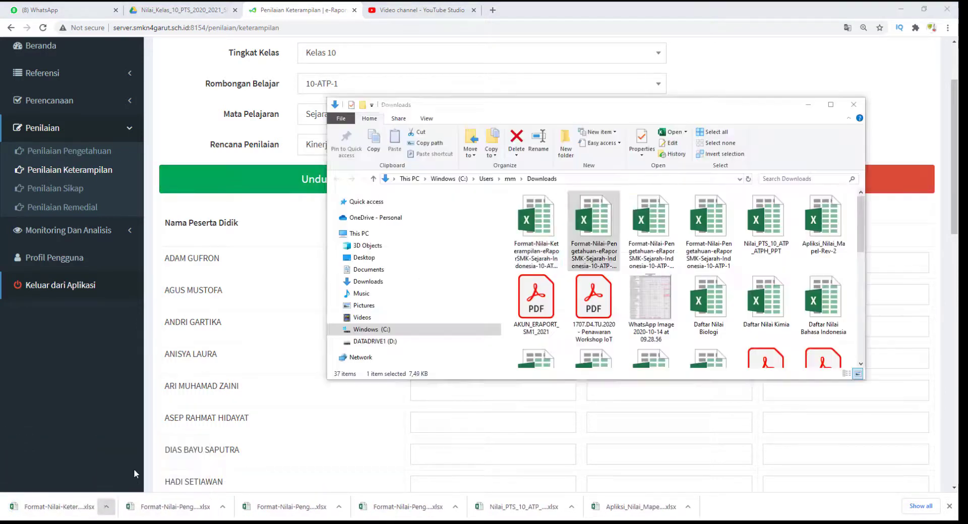
drag(536, 241, 299, 402)
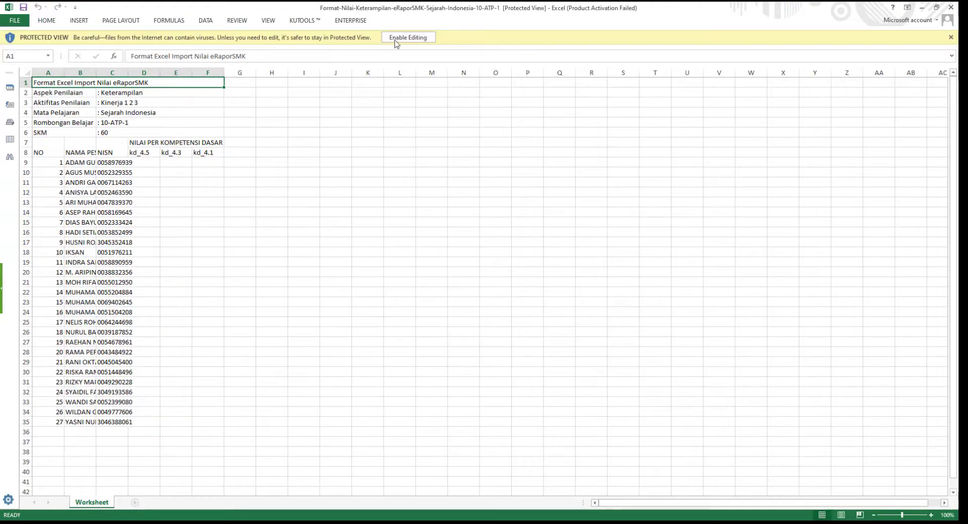
click(397, 39)
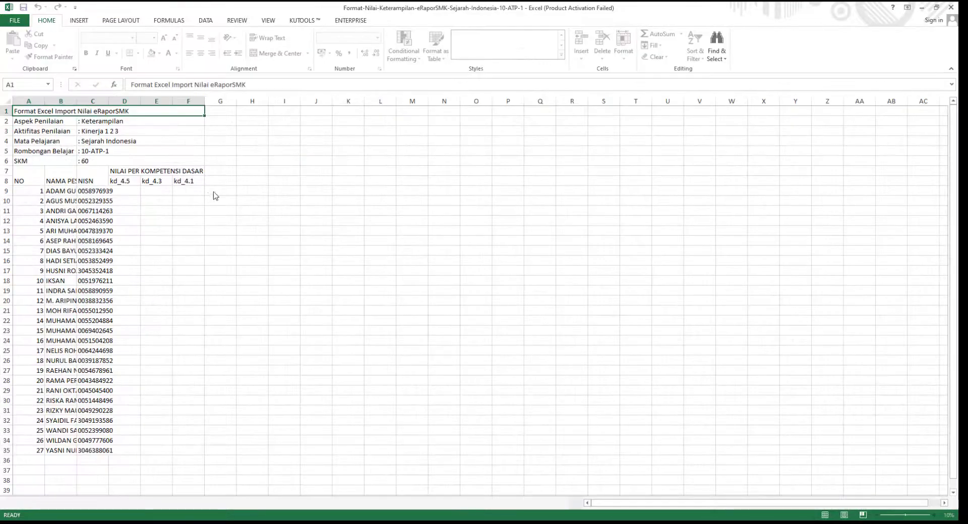
Copy all students' 4.1, 4.3 and 4.5 scores (D9:F35) from the skills sheet of the 10-ATP-1 workbook
mouse_move(302, 522)
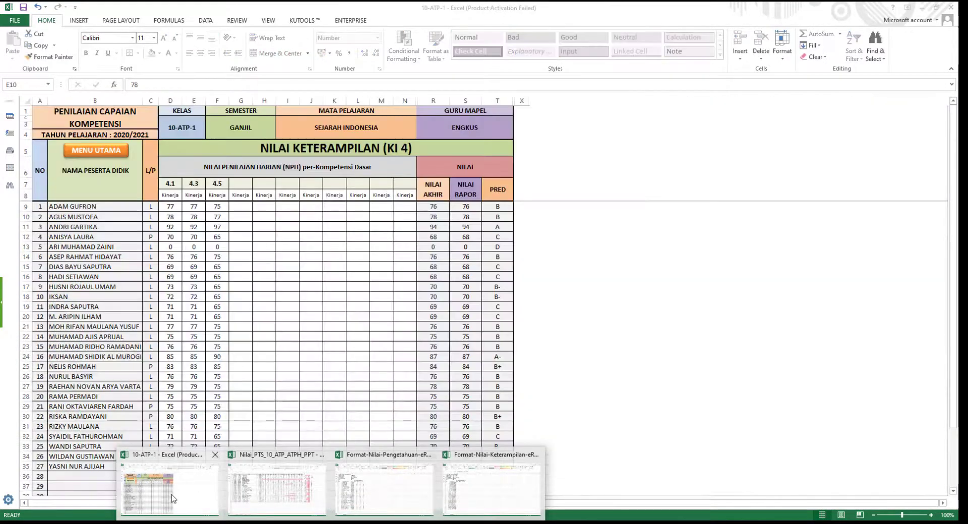
click(170, 495)
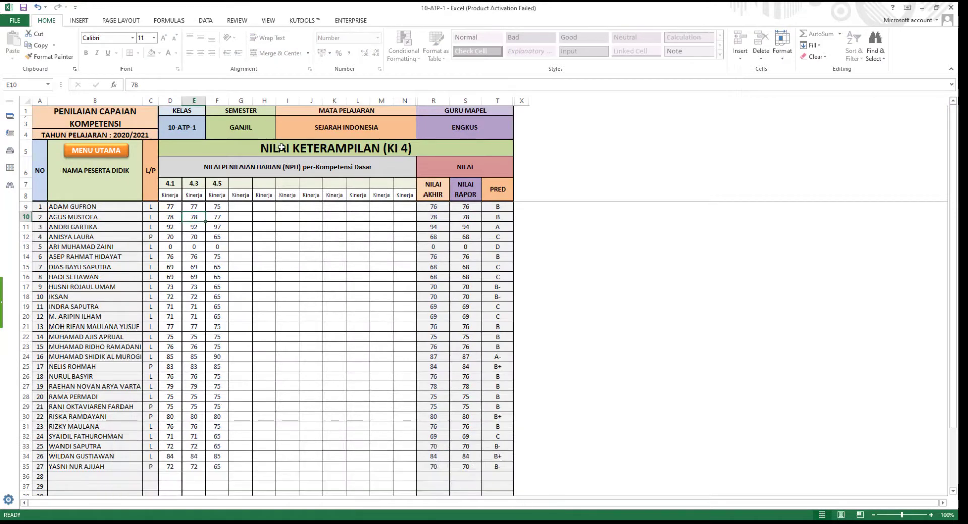
click(171, 207)
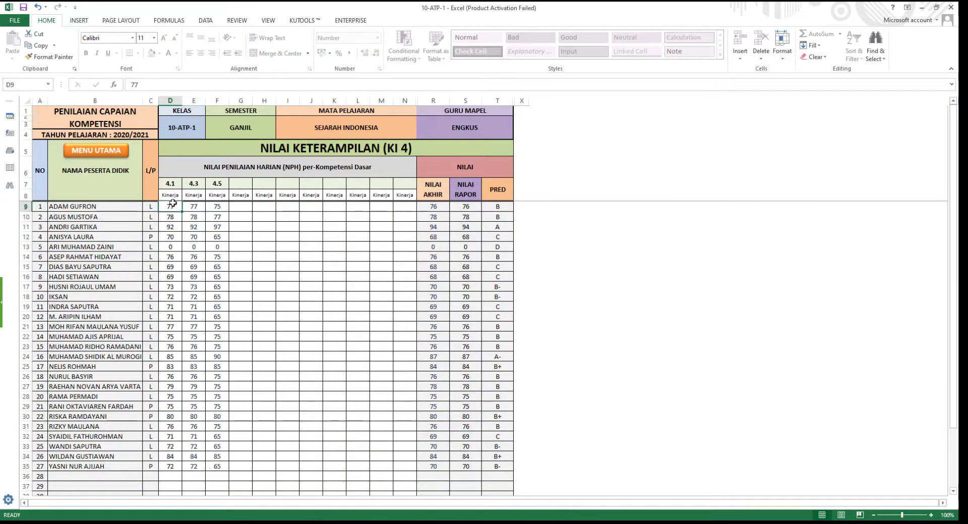
mouse_move(171, 206)
mouse_down()
mouse_move(201, 207)
mouse_move(223, 272)
mouse_move(222, 471)
mouse_move(190, 184)
mouse_move(172, 207)
mouse_up()
shift+click(217, 467)
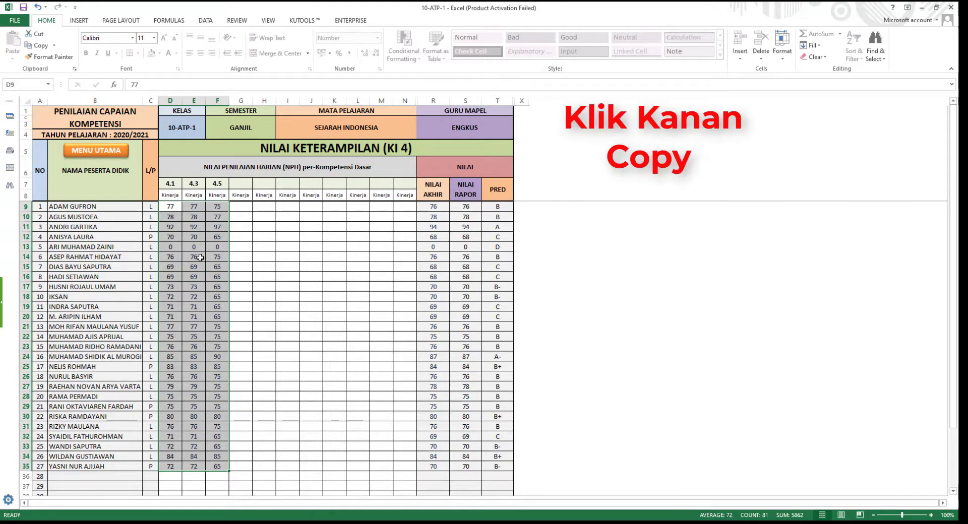
right_click(200, 258)
click(210, 248)
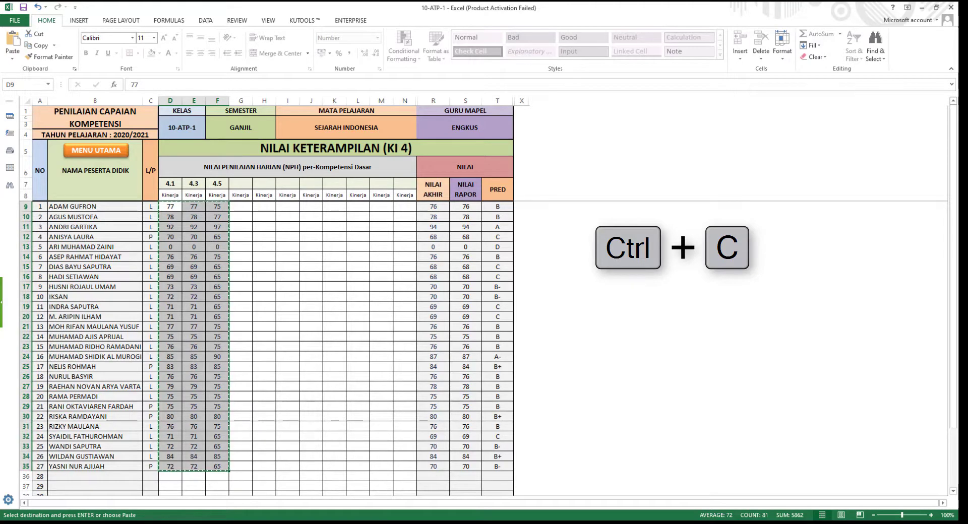
Paste the copied scores as values only into the Format-Nilai-Keterampilan template, starting at cell D9
click(331, 521)
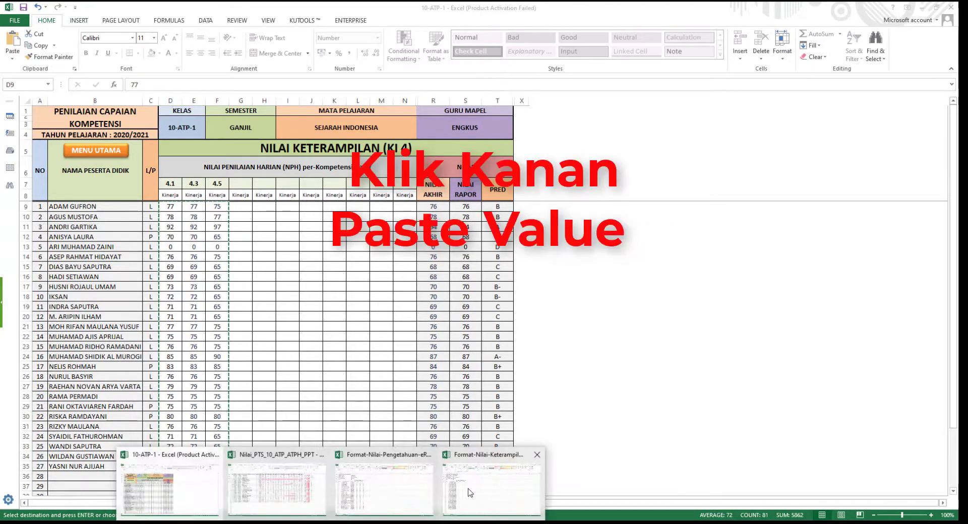
click(470, 492)
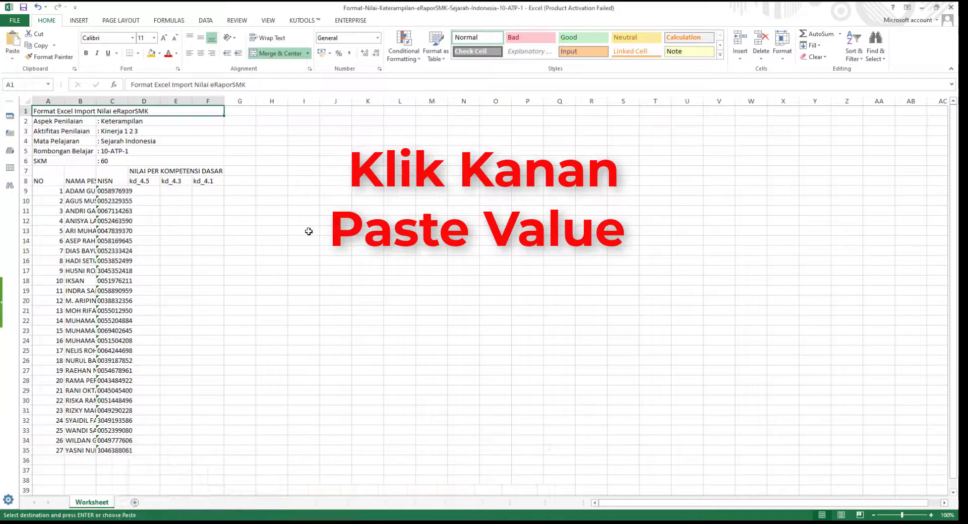
click(147, 192)
right_click(148, 191)
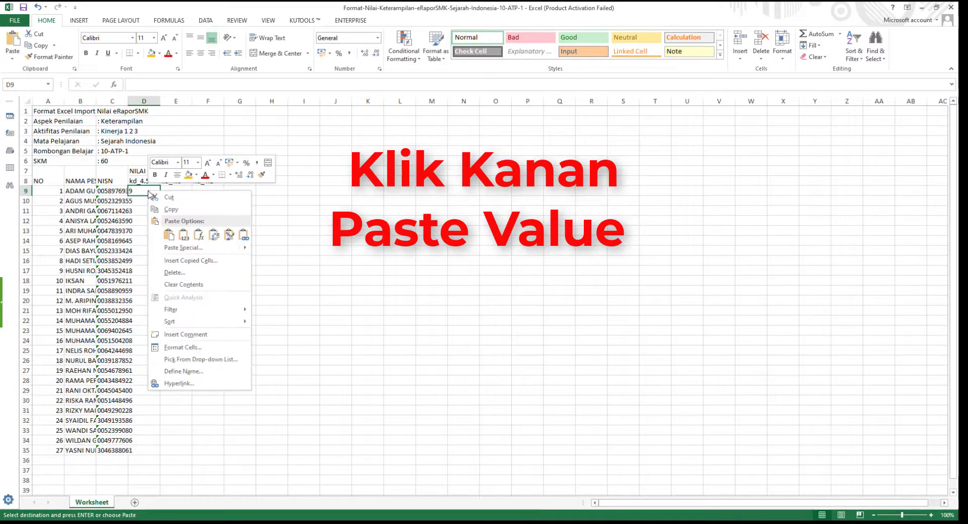
click(185, 235)
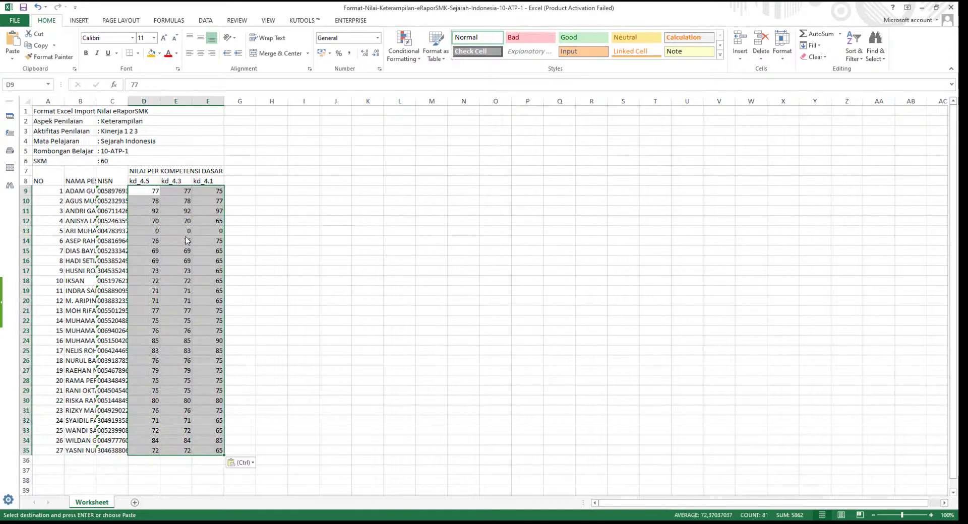
Save the filled template as Nilai-Keterampilan-eRaporSMK-Sejarah-Indonesia-10-ATP-1 in the Nitip folder under Documents
click(18, 21)
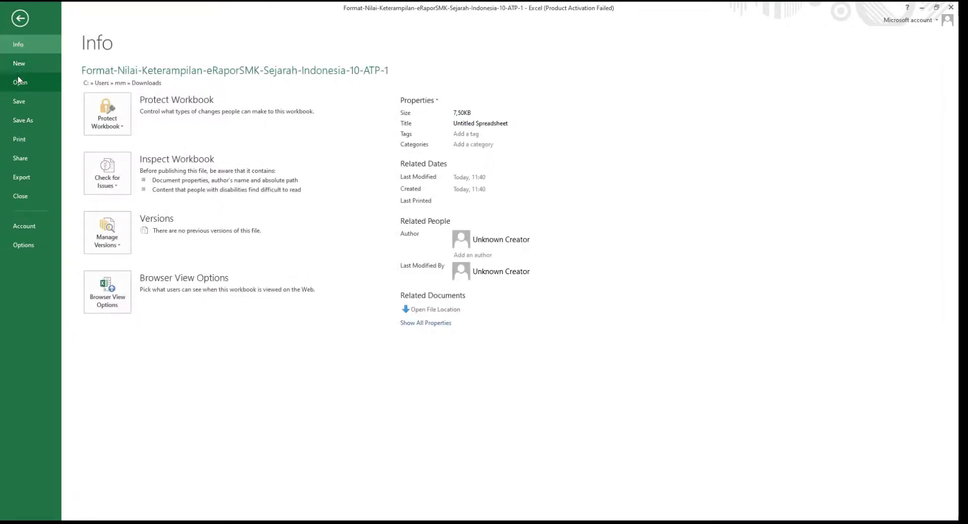
click(25, 121)
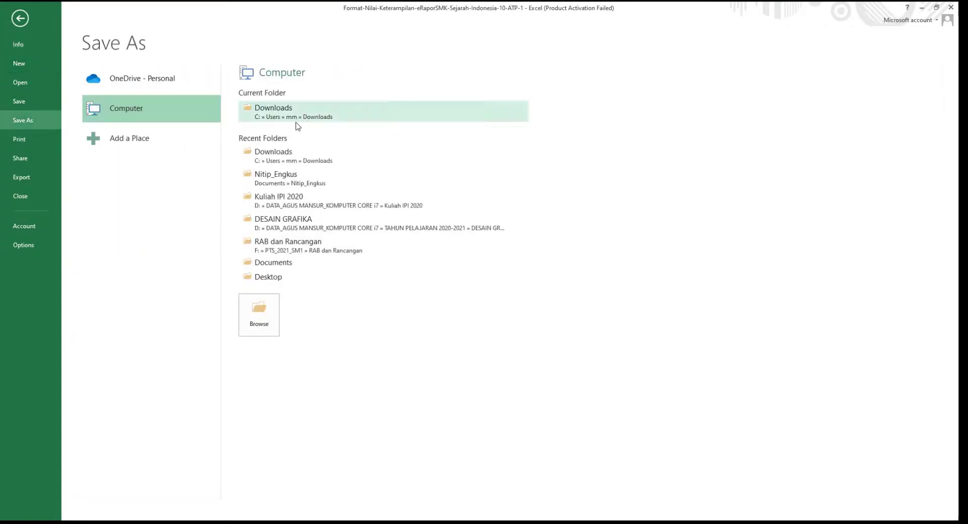
click(286, 188)
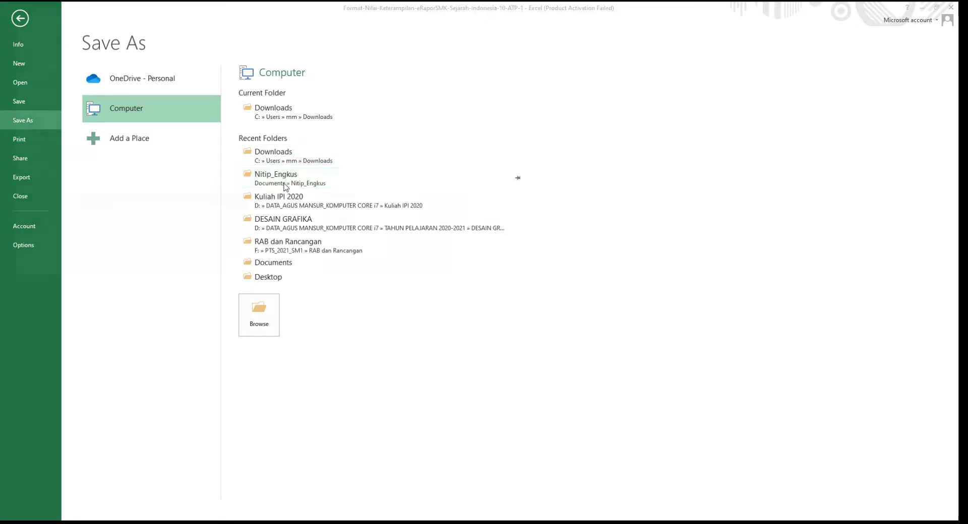
click(183, 203)
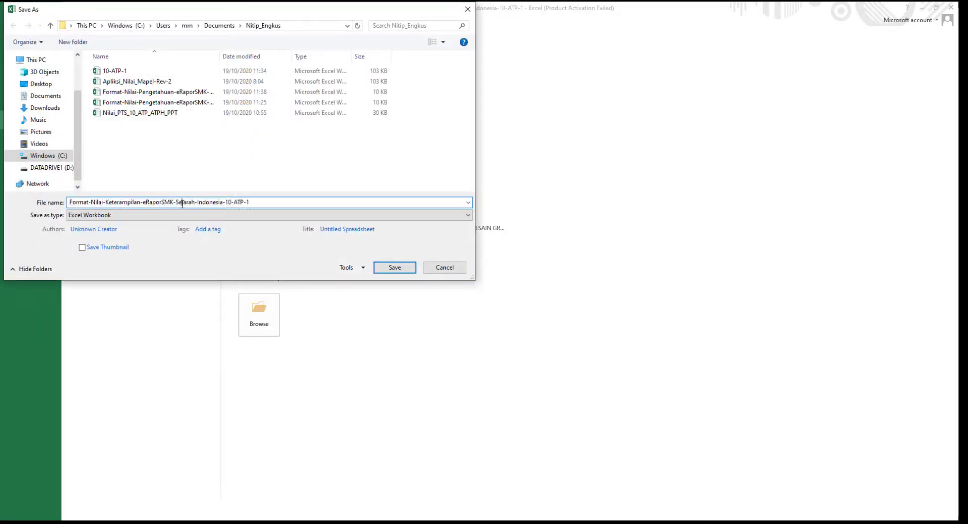
drag(159, 204, 59, 205)
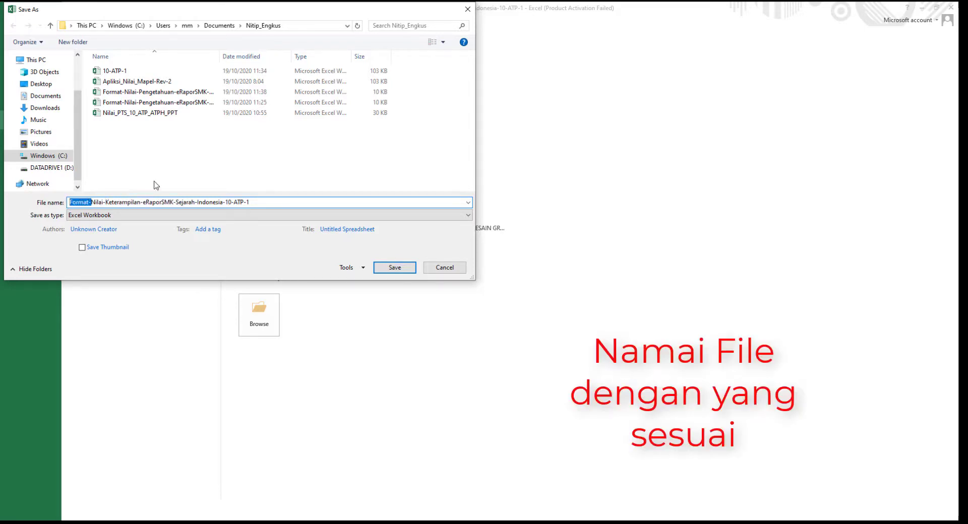
key(BackSpace)
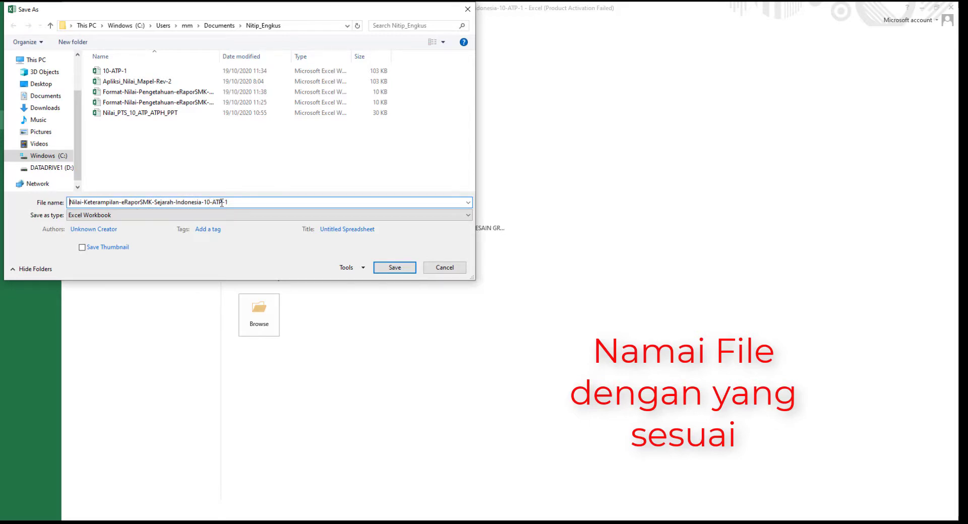
click(406, 270)
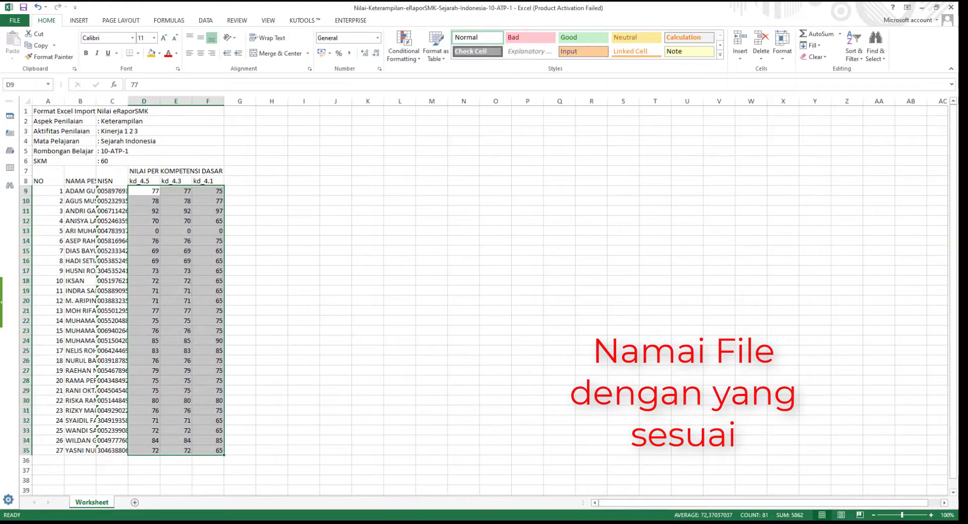
Switch to e-Rapor SMK in the browser and upload Nilai-Keterampilan-eRaporSMK-Sejarah-Indonesia-10-ATP-1 as the skills score file
key(alt+Tab)
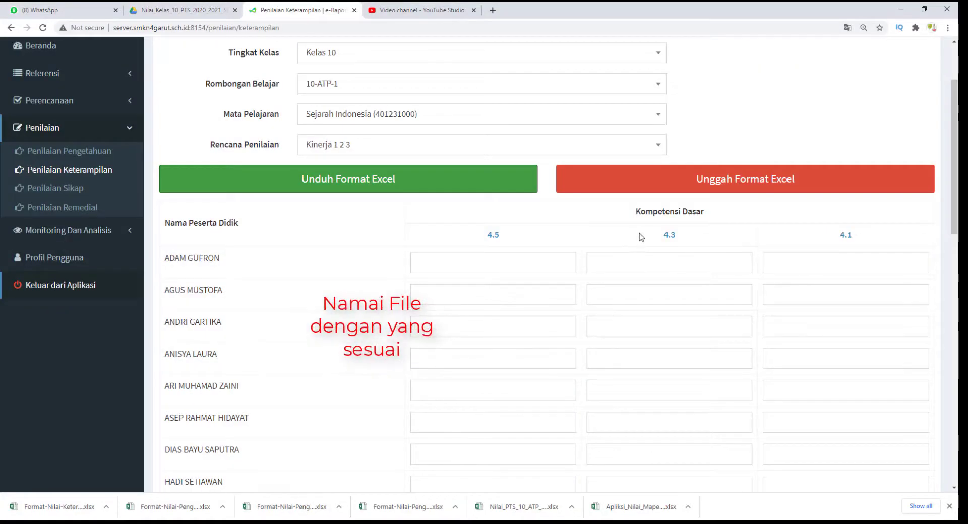
click(659, 197)
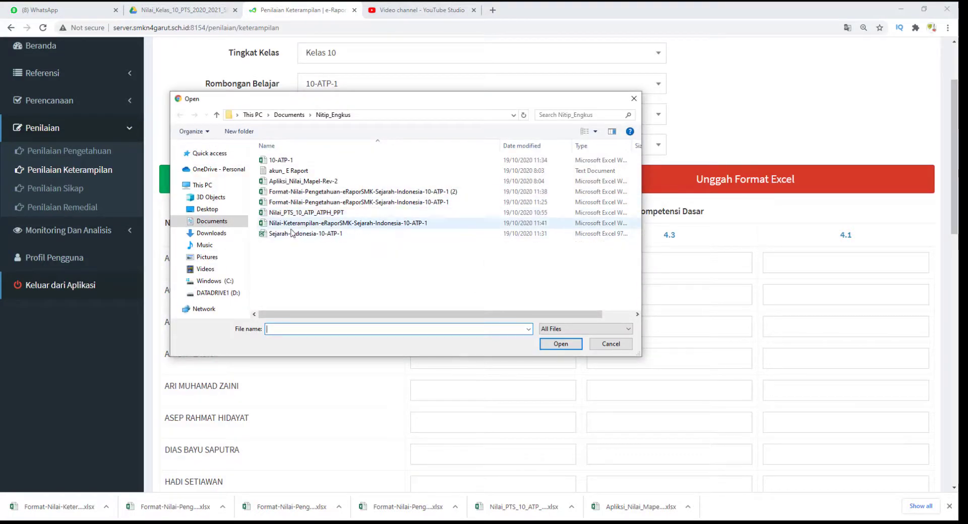
click(409, 223)
click(564, 345)
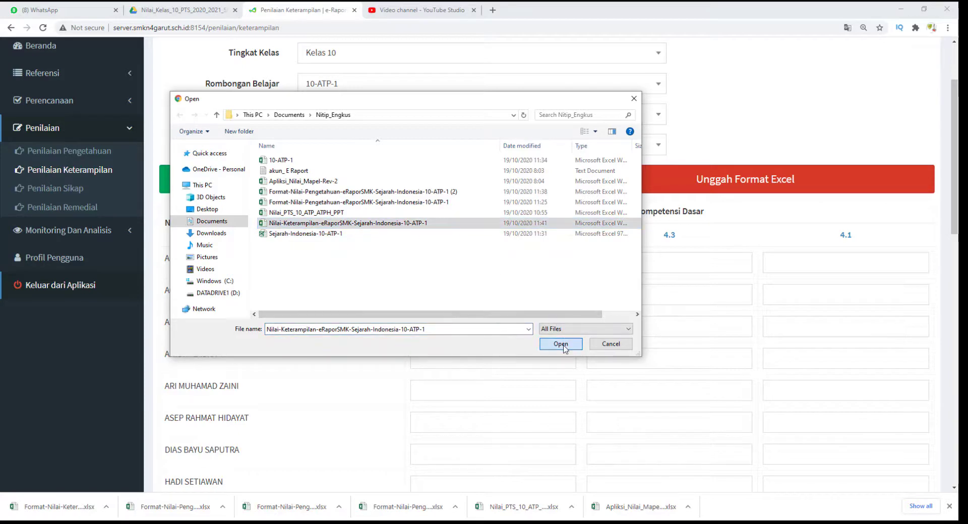
Review the imported 4.5, 4.3 and 4.1 skills scores for every student, save them and close the confirmation message
scroll(565, 350, down, 9)
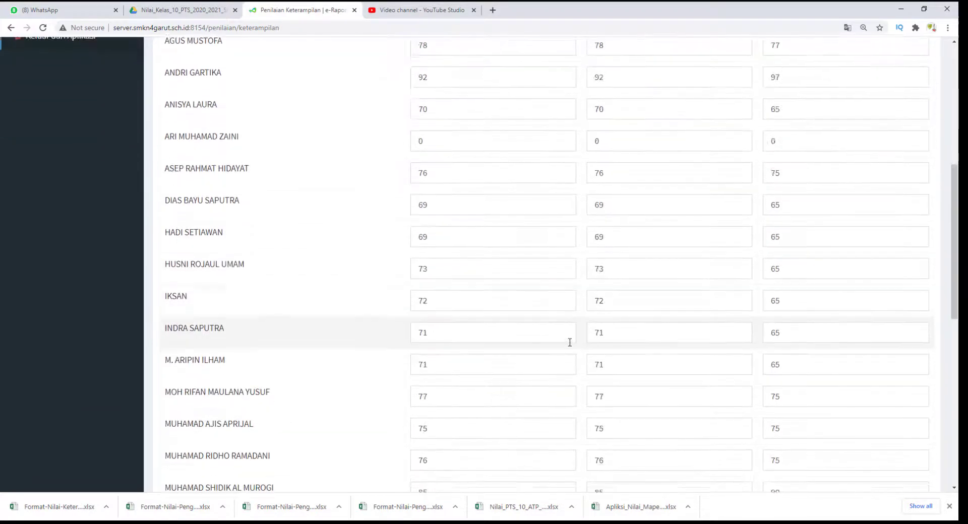
scroll(570, 343, down, 6)
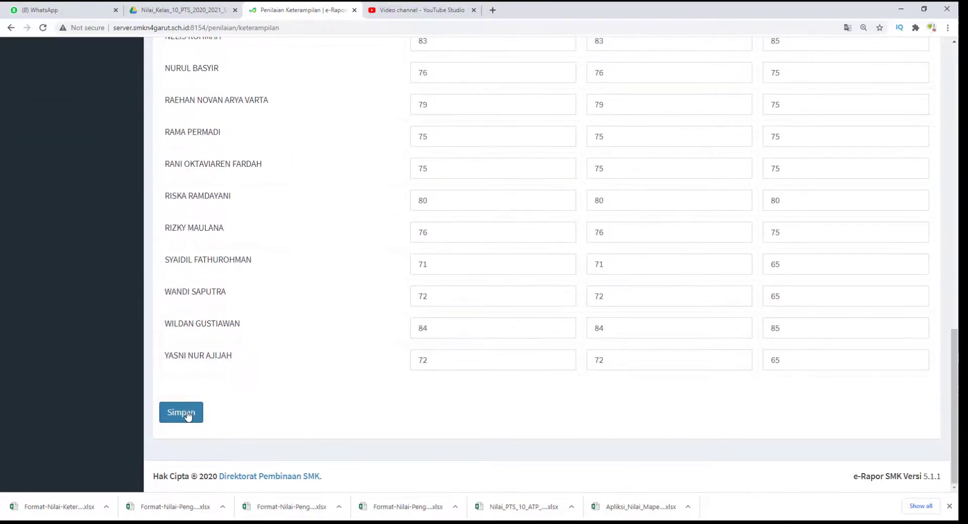
click(189, 415)
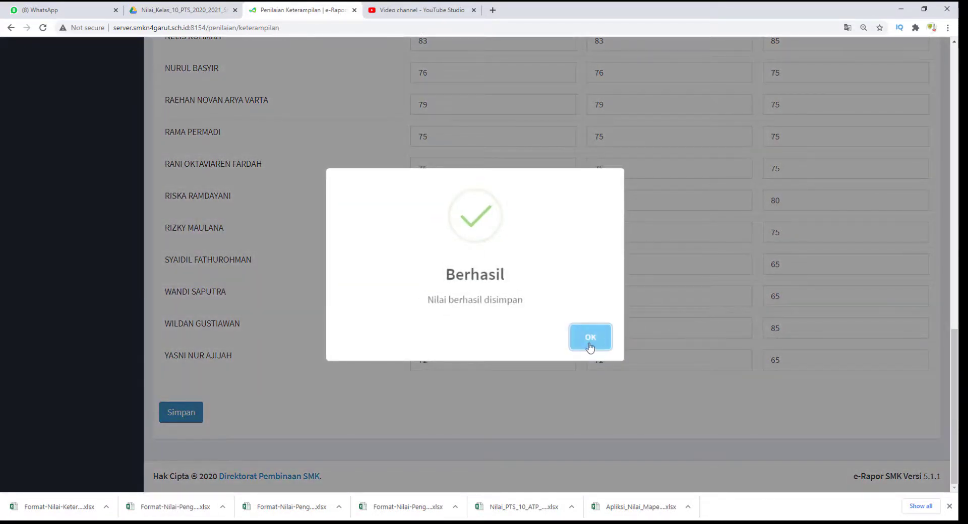
click(590, 347)
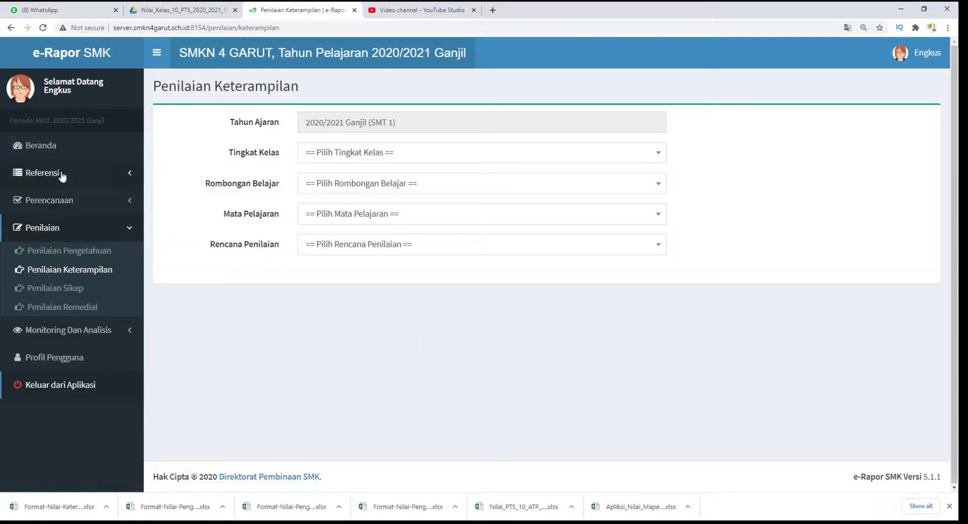
Check the score generation table on the home page (Beranda), and switch to the Nilai_PTS_10_ATP_ATPH_PPT workbook in Excel
click(48, 151)
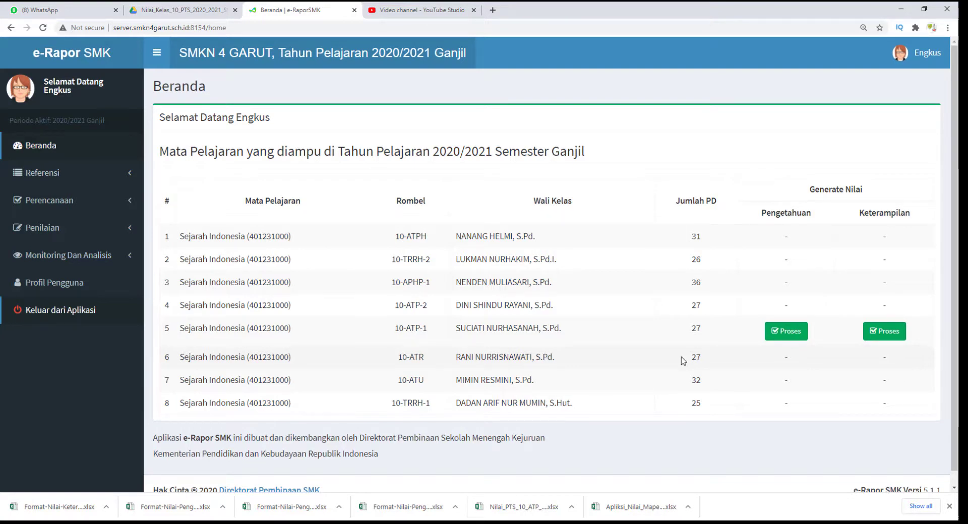
mouse_move(217, 477)
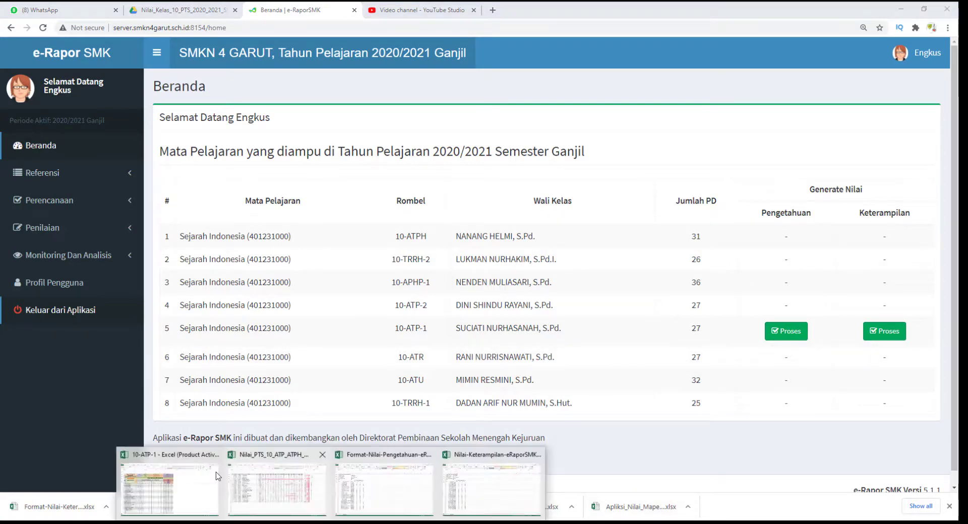
click(248, 484)
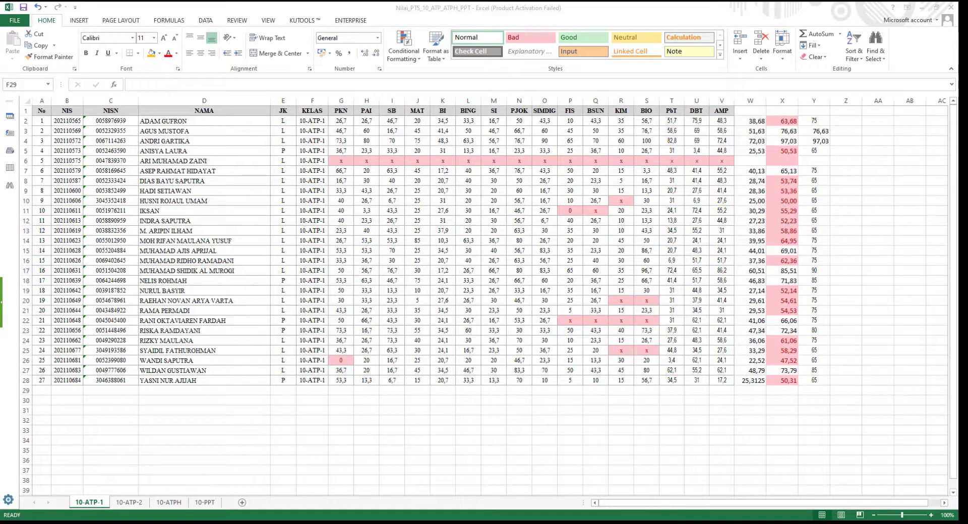
Review the knowledge (KI 3) and skills (KI 4) score sheets in the 10-ATP-1 Excel workbook, and switch back to e-Rapor SMK in the browser
click(192, 497)
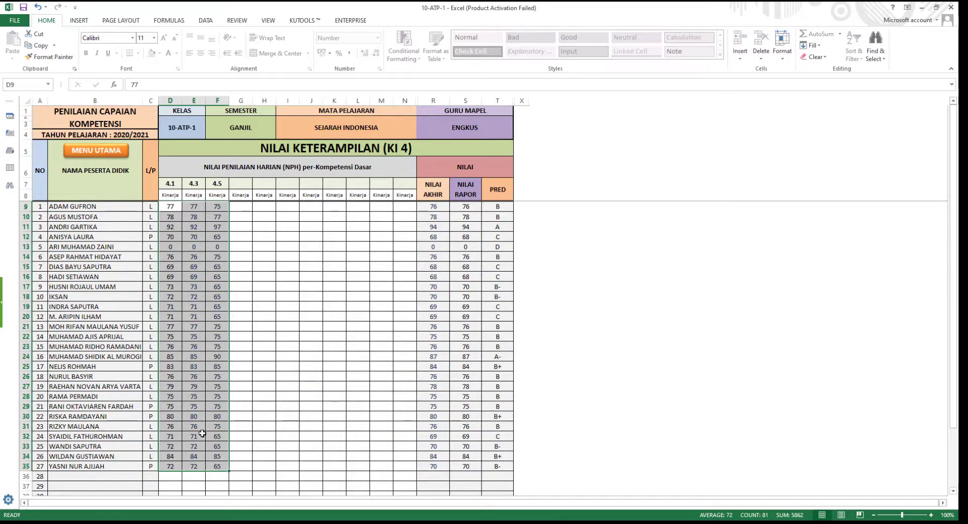
click(110, 154)
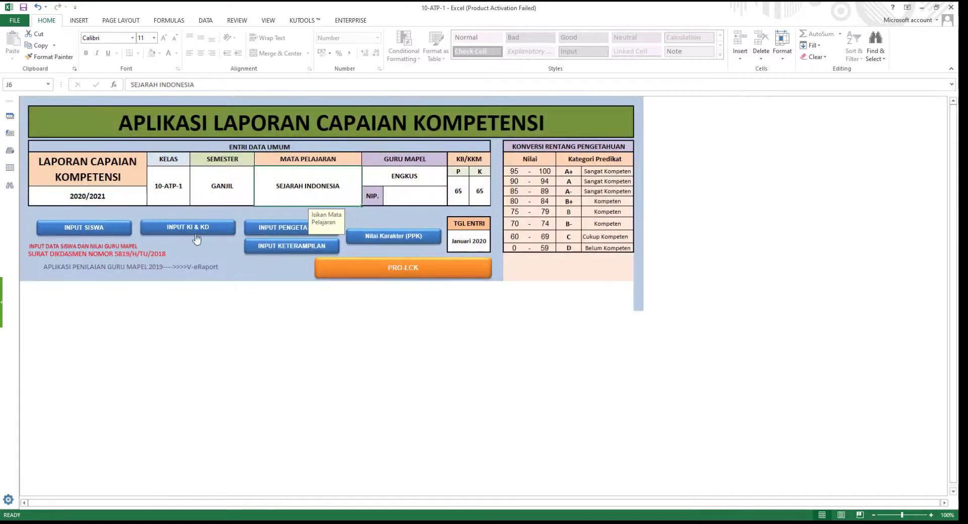
click(270, 233)
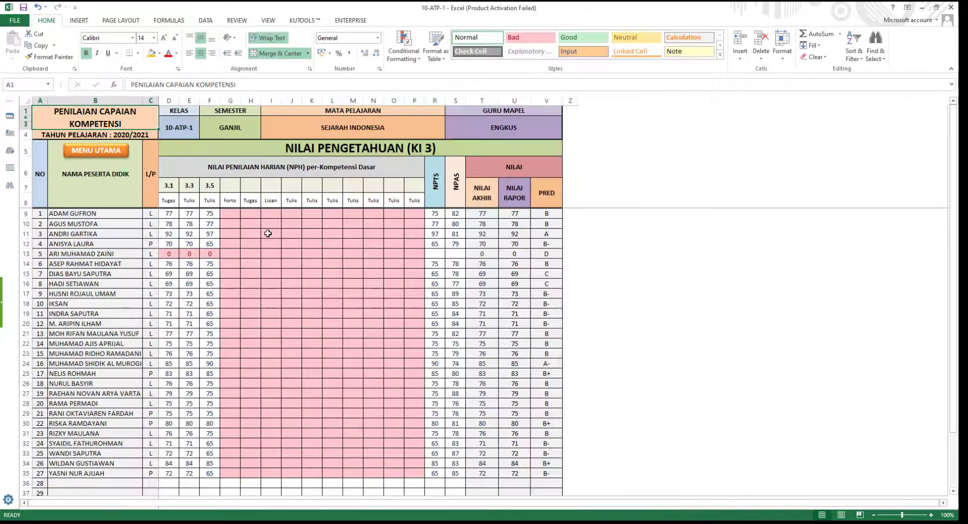
click(109, 154)
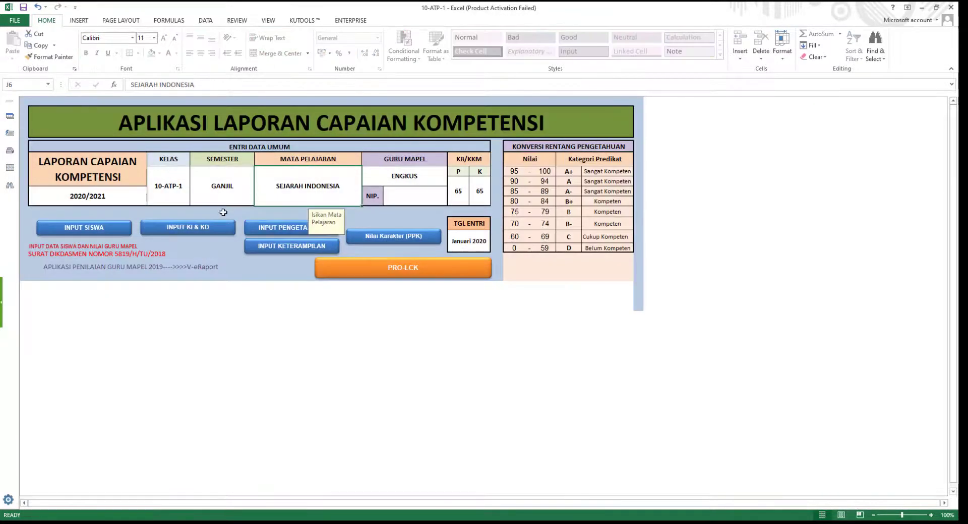
click(261, 251)
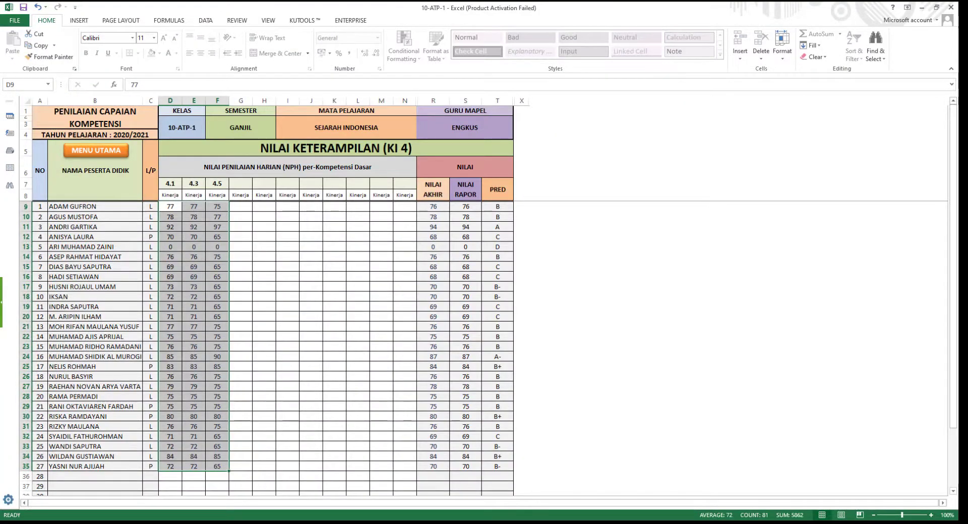
key(alt+Tab)
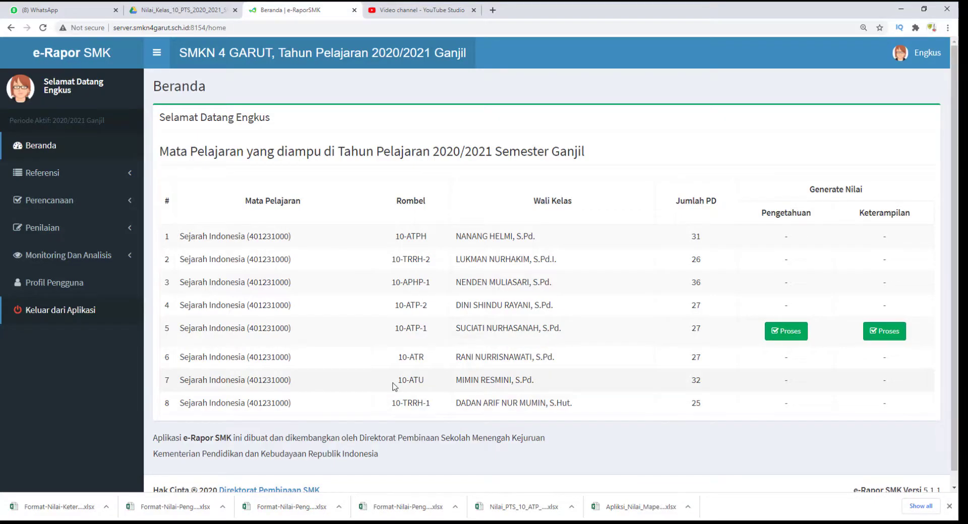